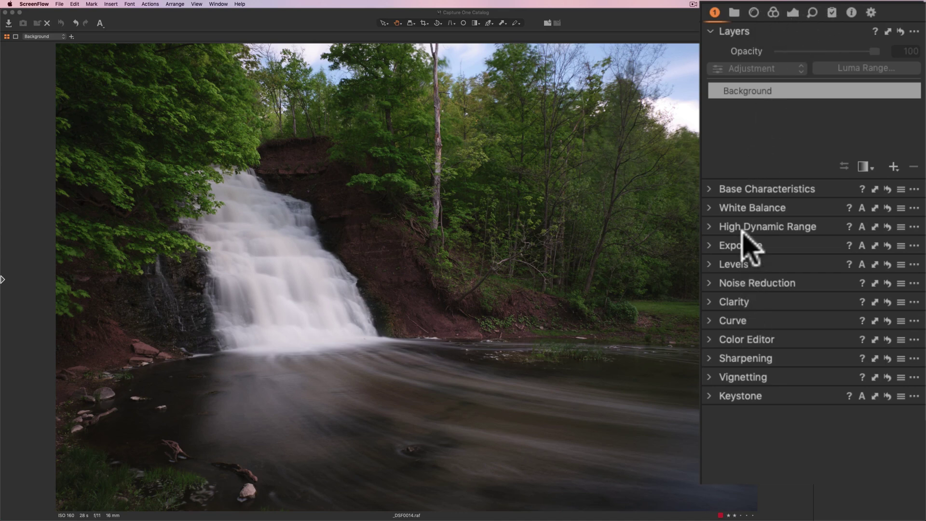
Set the base characteristics curve to Fujifilm PROVIA (STANDARD) and review the white balance settings
{"action": "left_click", "coordinate": [709, 185]}
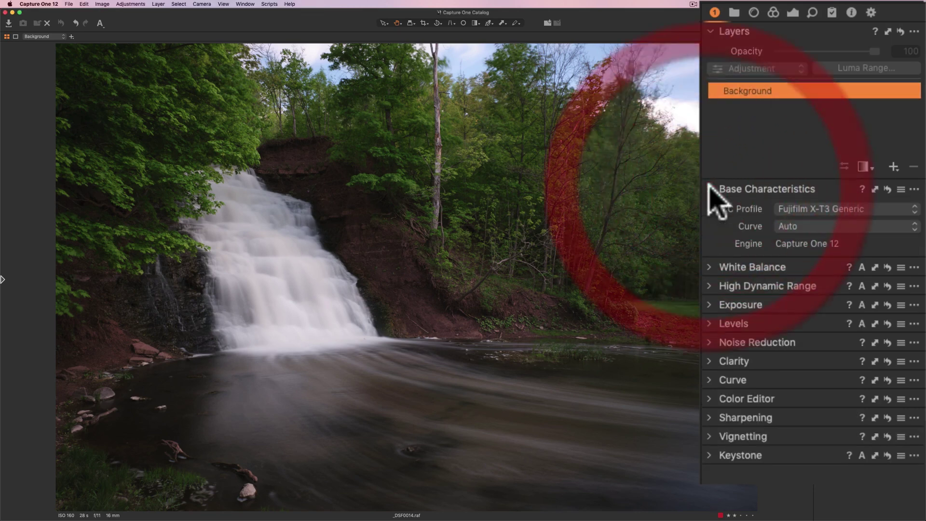
{"action": "left_click", "coordinate": [825, 226]}
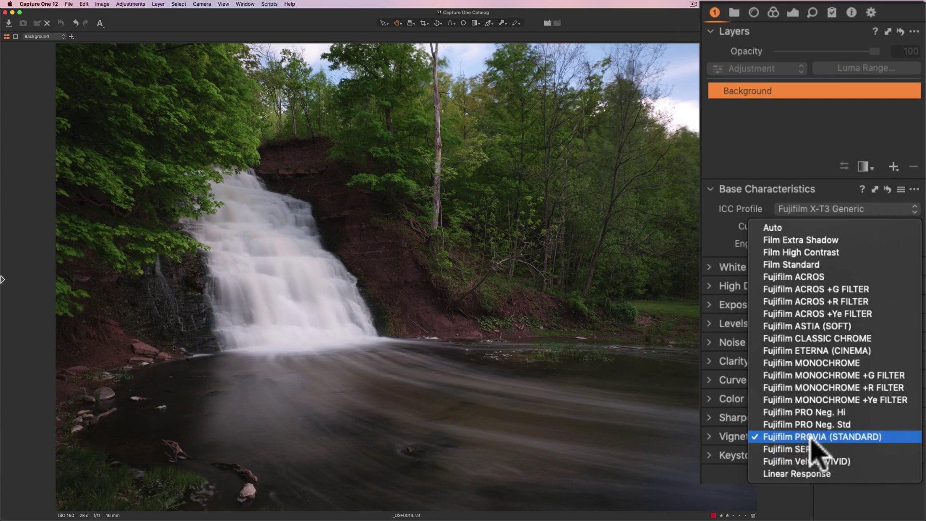
{"action": "left_click", "coordinate": [815, 438]}
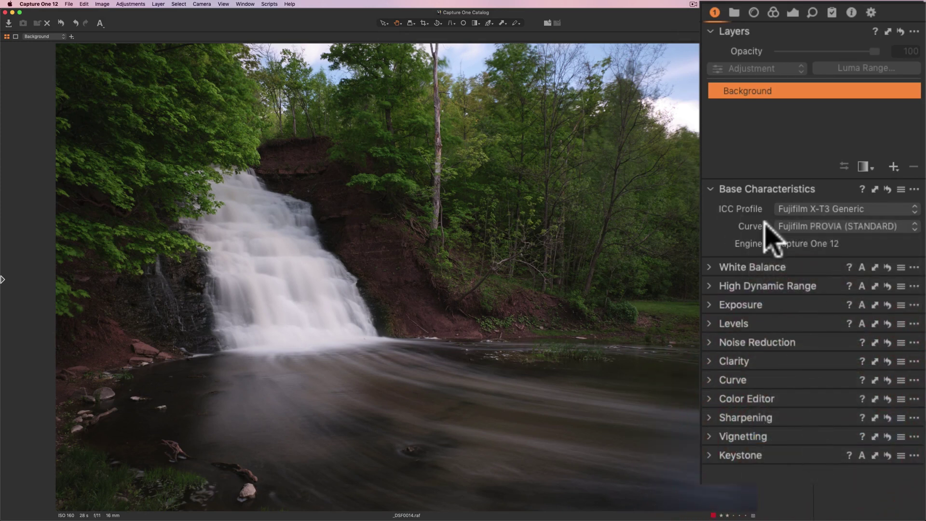
{"action": "left_click", "coordinate": [710, 188]}
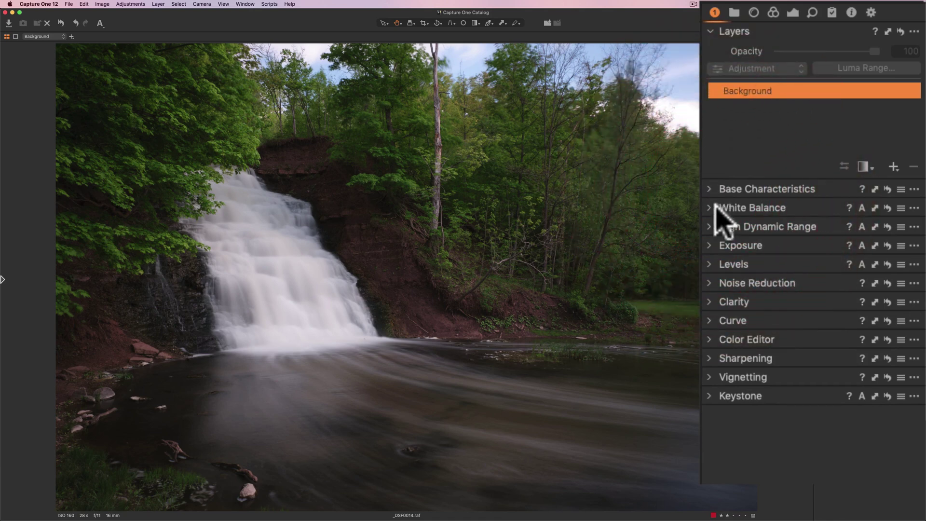
{"action": "left_click", "coordinate": [712, 209]}
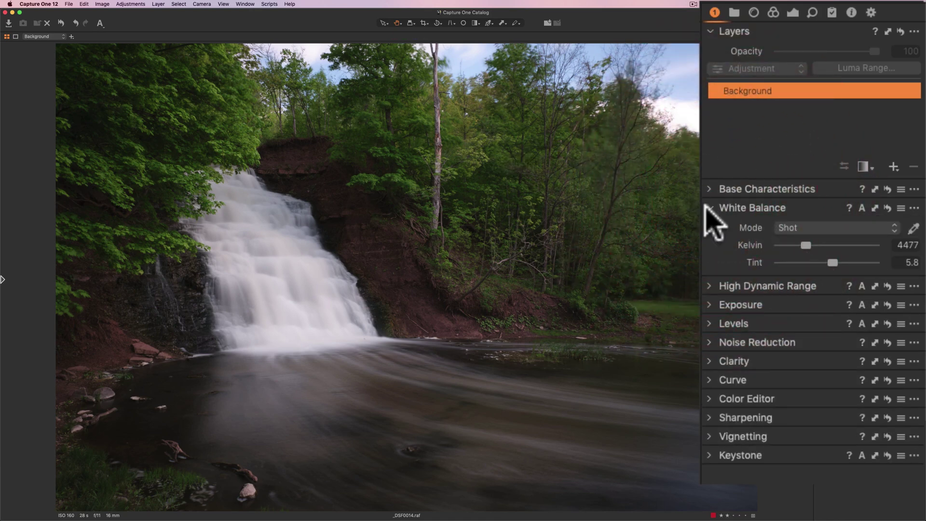
{"action": "left_click", "coordinate": [706, 207]}
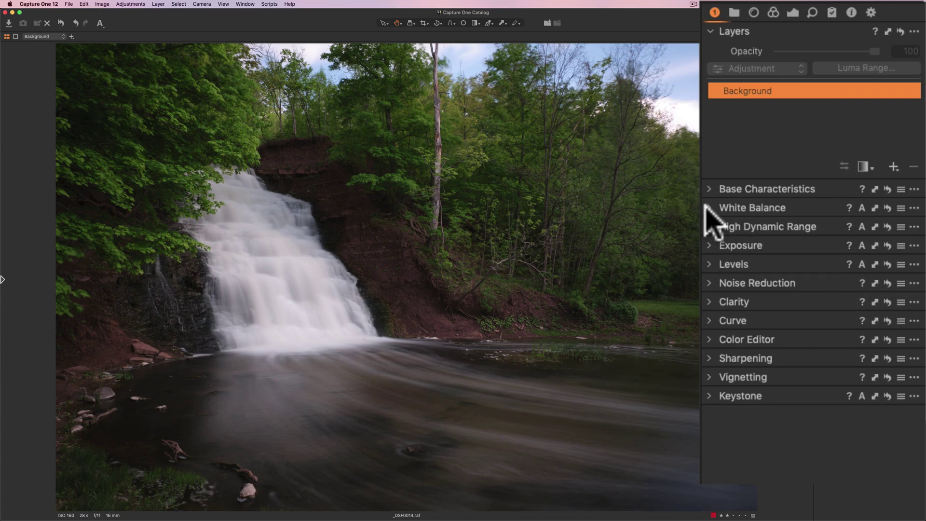
Set the high dynamic range Shadow to 23 and Highlight to 15
{"action": "left_click", "coordinate": [709, 227]}
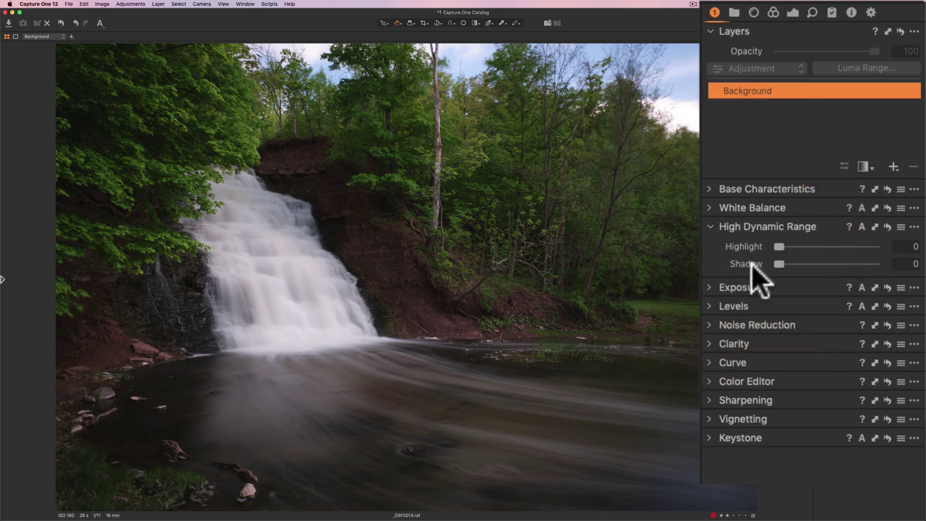
{"action": "left_click_drag", "start_coordinate": [780, 264], "coordinate": [797, 265]}
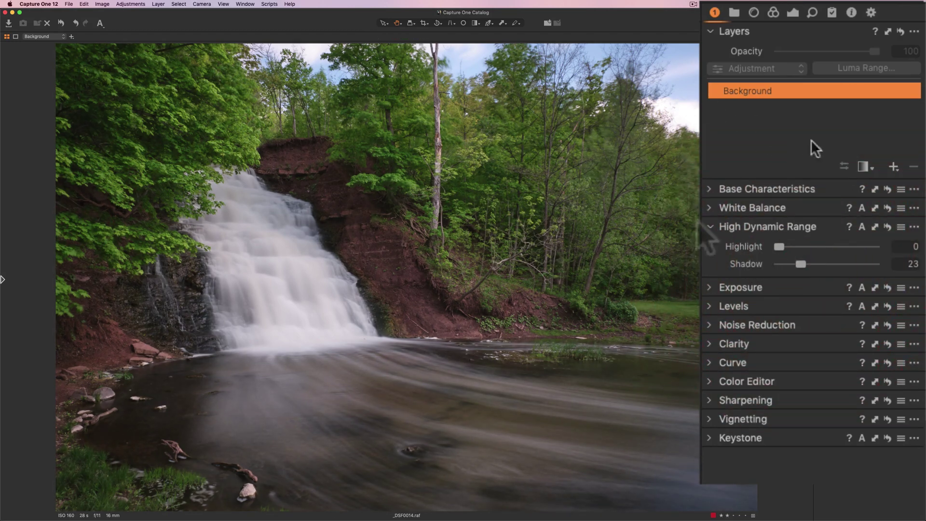
{"action": "left_click", "coordinate": [778, 246]}
{"action": "left_click_drag", "start_coordinate": [777, 246], "coordinate": [793, 247]}
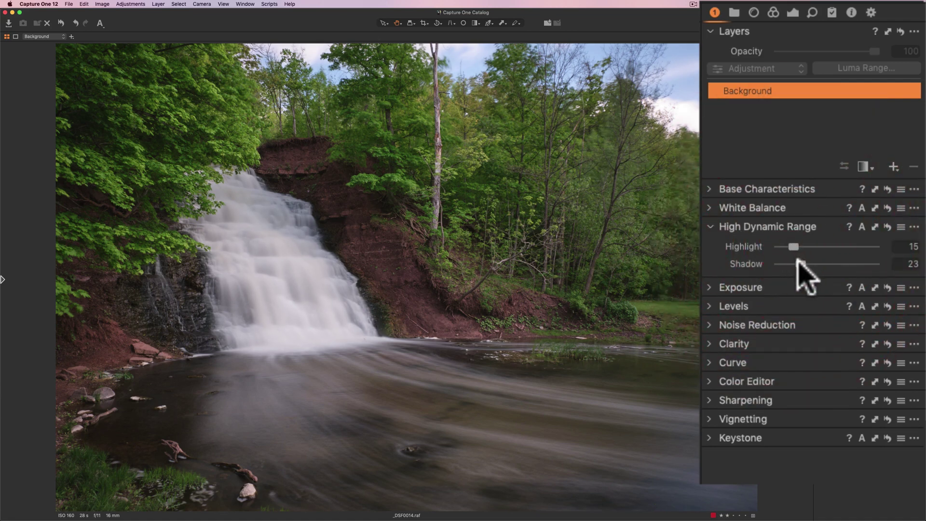
{"action": "left_click", "coordinate": [798, 263]}
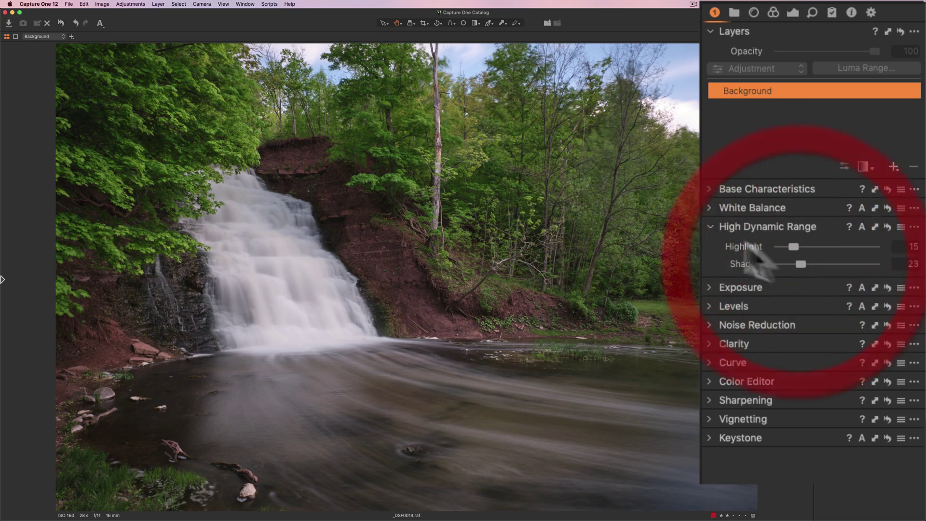
{"action": "left_click", "coordinate": [710, 226]}
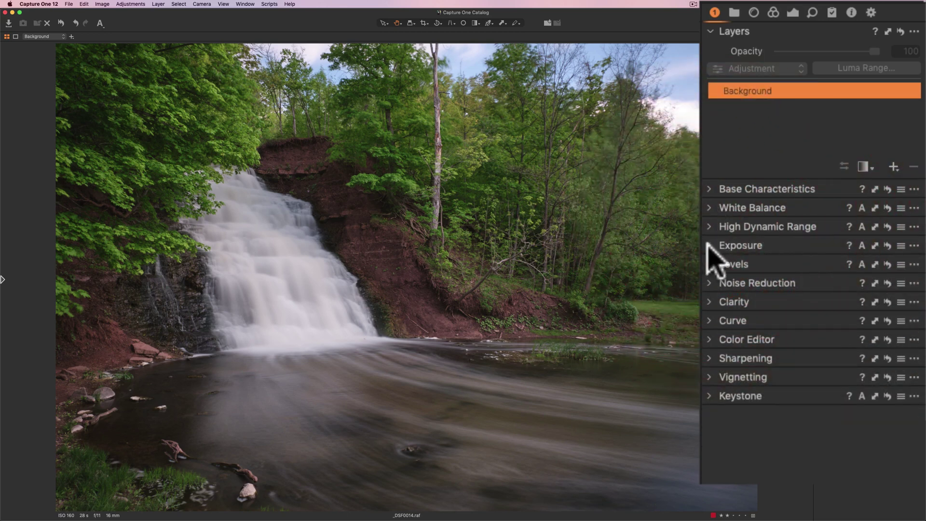
Raise the image's Saturation to 8 in the exposure adjustments
{"action": "left_click", "coordinate": [708, 246]}
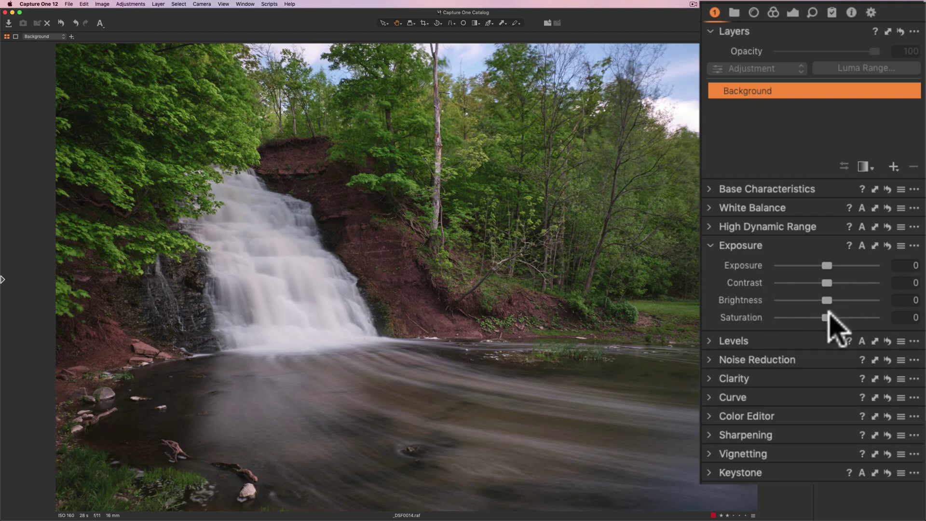
{"action": "left_click_drag", "start_coordinate": [827, 313], "coordinate": [828, 314]}
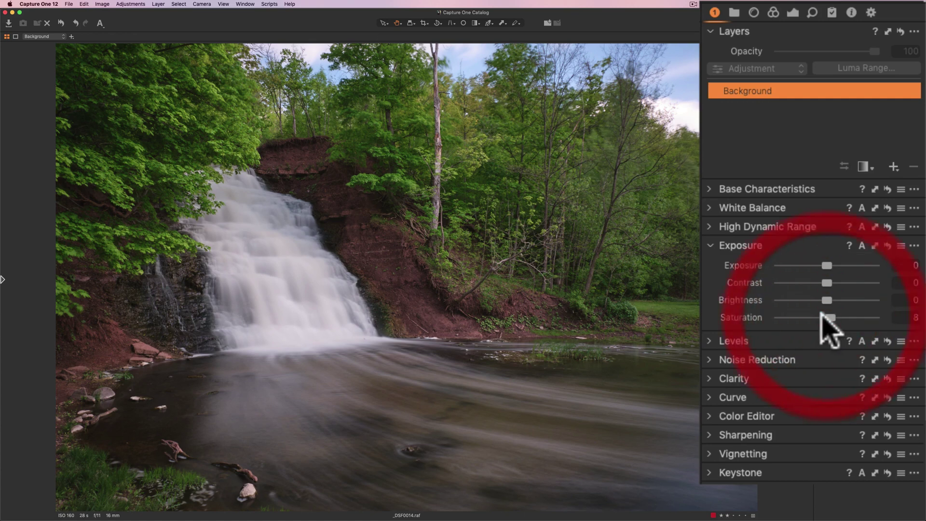
{"action": "left_click", "coordinate": [727, 246]}
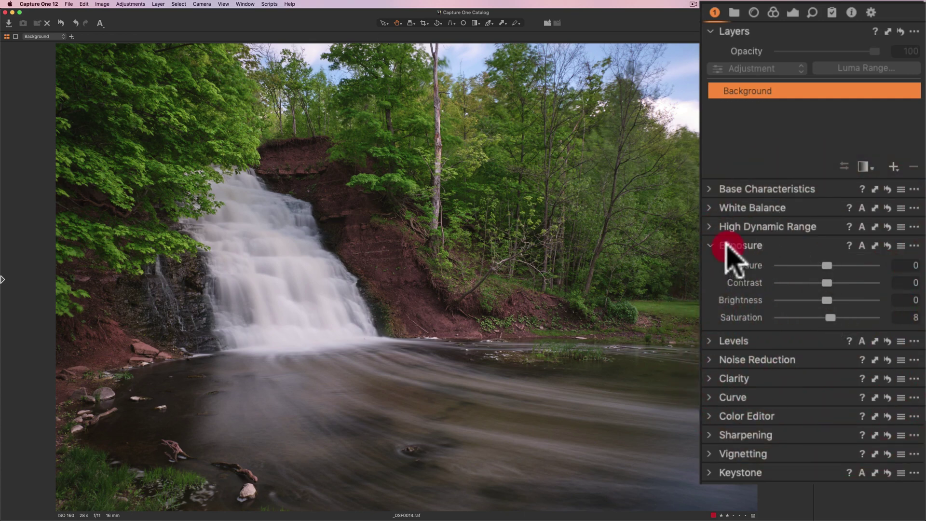
Set the RGB input levels to a black point of 4, a white point of 248 and a midtone of 0.04
{"action": "left_click", "coordinate": [727, 263]}
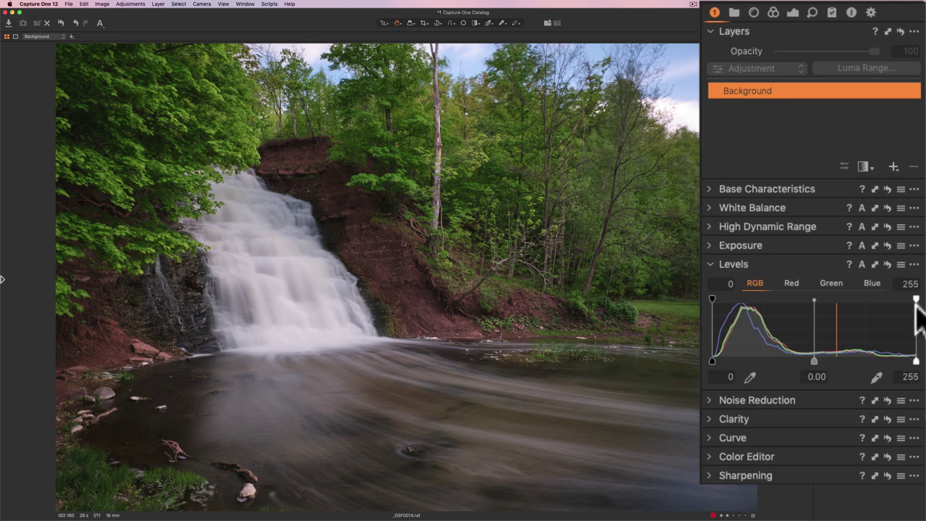
{"action": "left_click", "coordinate": [915, 360]}
{"action": "left_click_drag", "start_coordinate": [915, 361], "coordinate": [905, 359]}
{"action": "left_click_drag", "start_coordinate": [905, 359], "coordinate": [908, 361]}
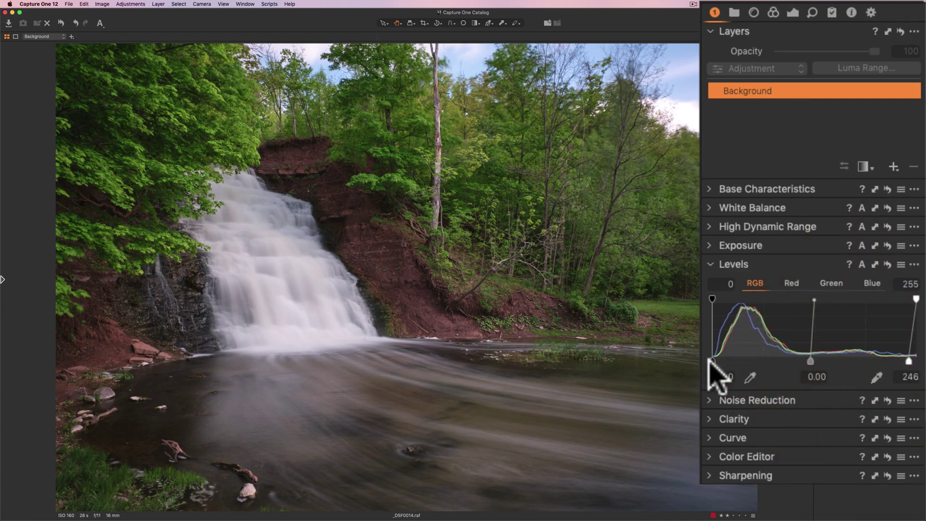
{"action": "left_click_drag", "start_coordinate": [712, 361], "coordinate": [716, 362]}
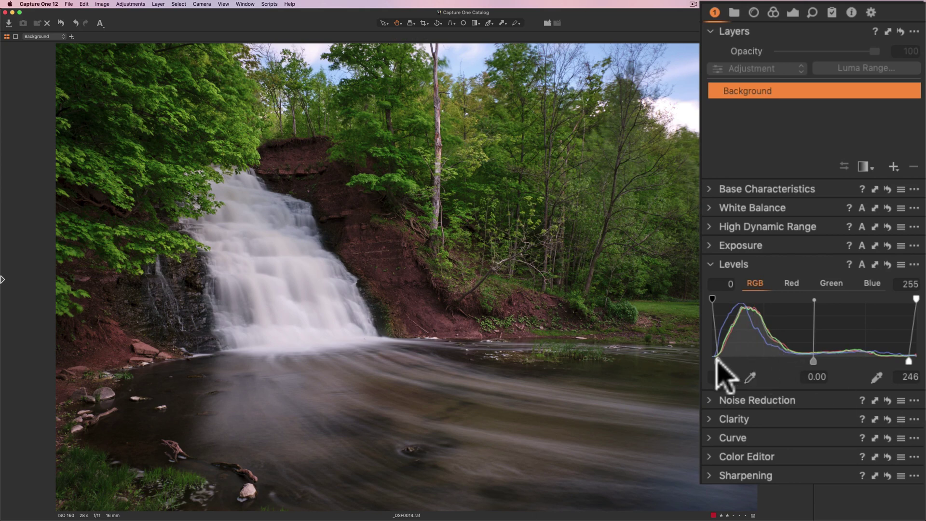
{"action": "left_click_drag", "start_coordinate": [717, 362], "coordinate": [716, 360]}
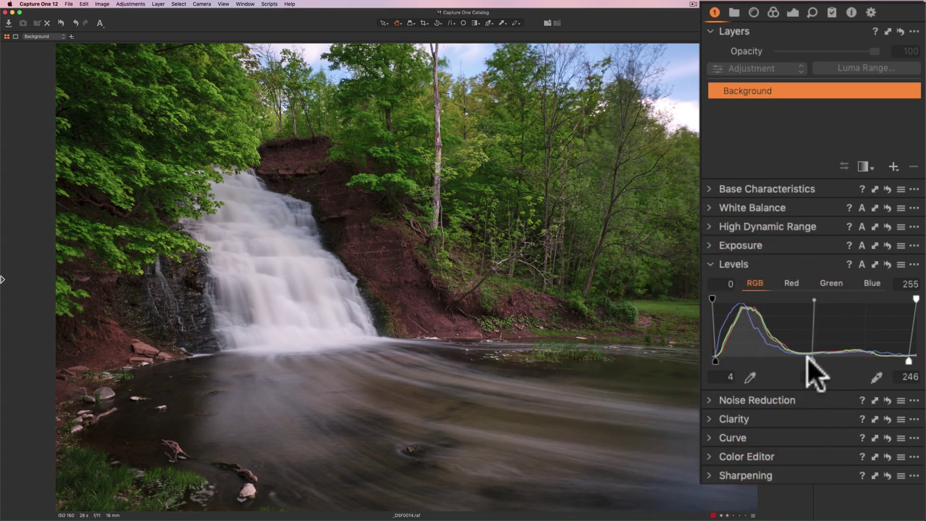
{"action": "left_click_drag", "start_coordinate": [908, 361], "coordinate": [905, 362]}
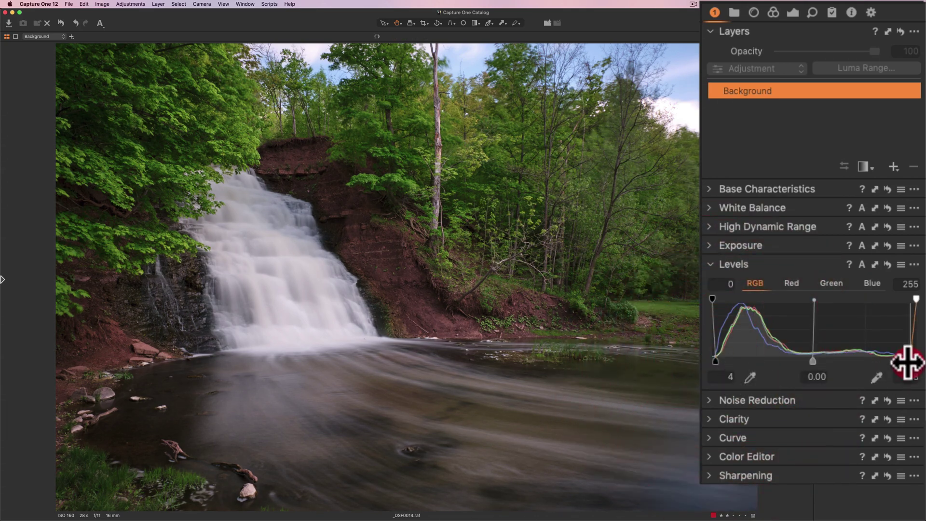
{"action": "left_click_drag", "start_coordinate": [808, 360], "coordinate": [804, 362]}
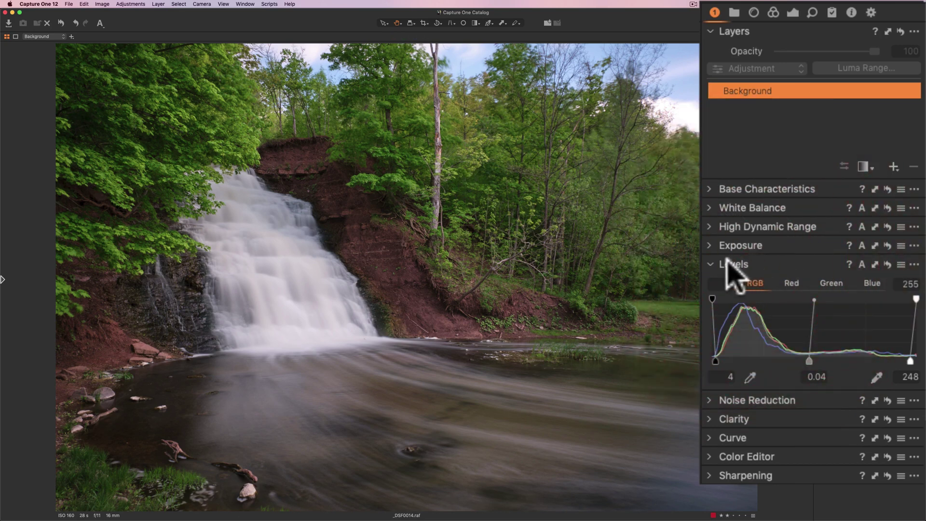
{"action": "left_click", "coordinate": [710, 264]}
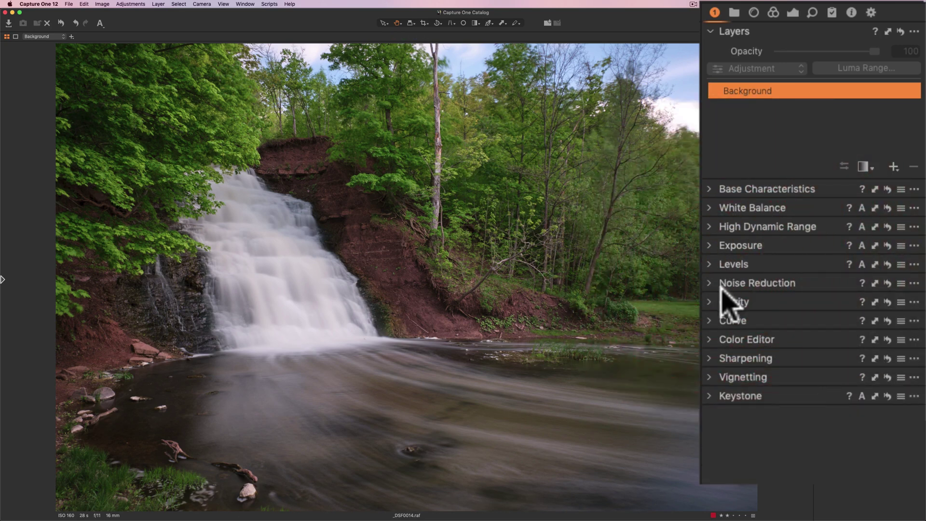
Review the noise reduction settings and inspect the sky and treetops up close for noise
{"action": "left_click", "coordinate": [707, 282]}
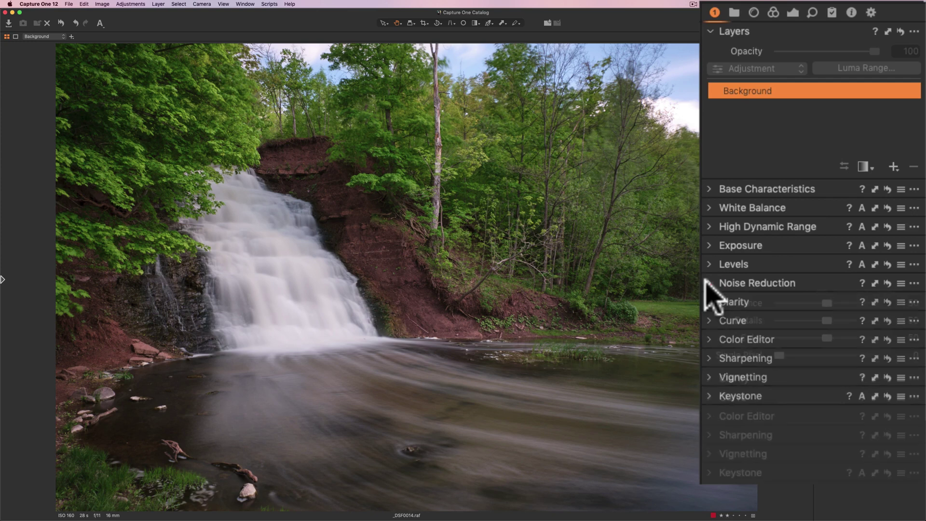
{"action": "left_click", "coordinate": [397, 23]}
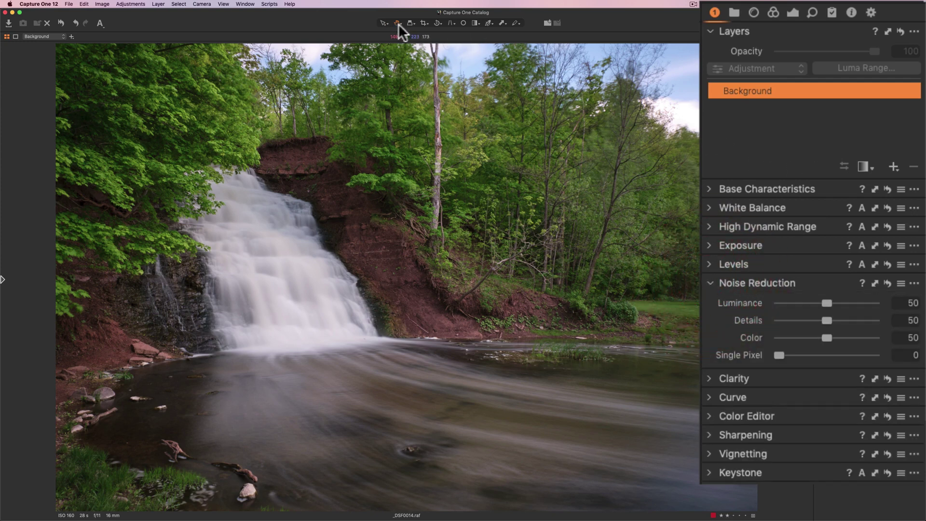
{"action": "left_click", "coordinate": [678, 96]}
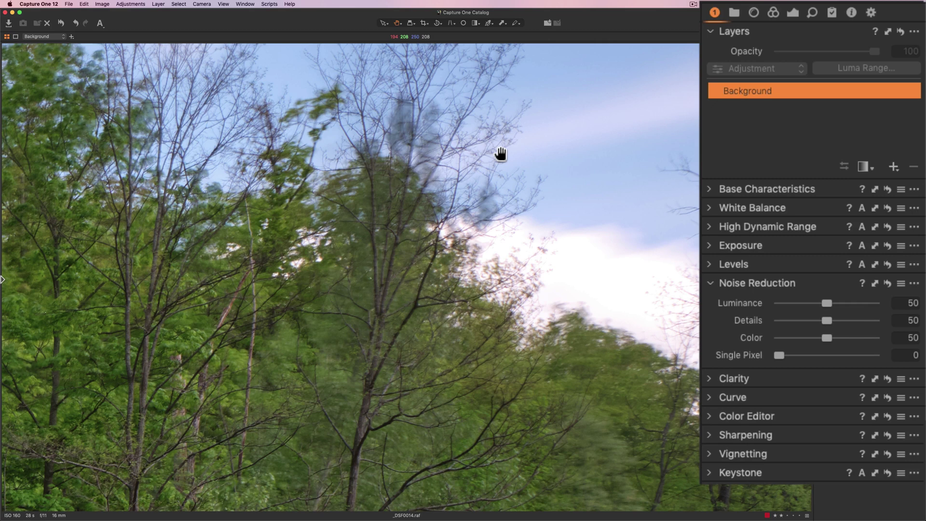
{"action": "left_click", "coordinate": [543, 161]}
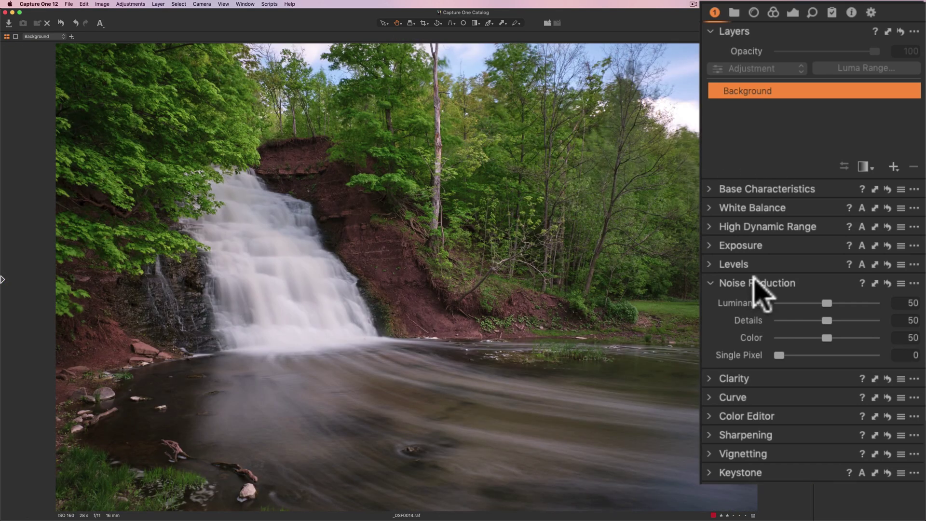
{"action": "left_click", "coordinate": [710, 285]}
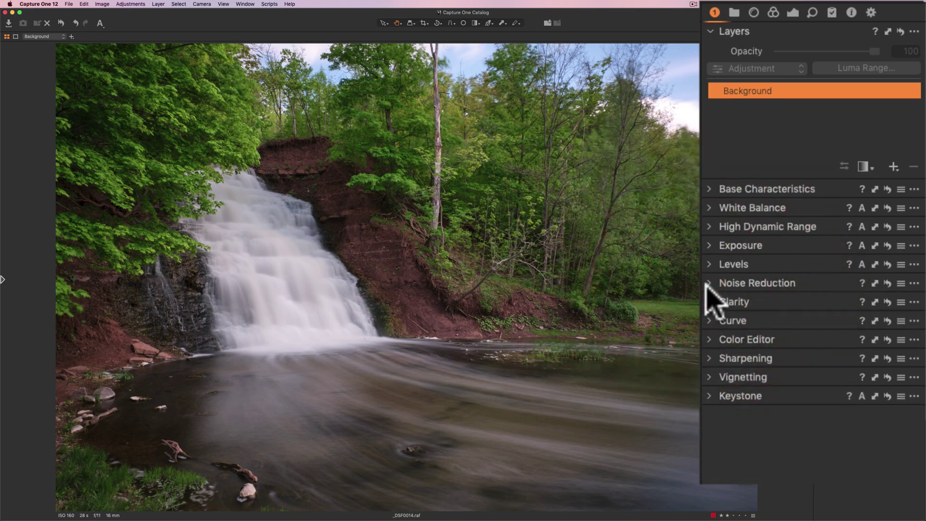
Set Clarity to 11 and Structure to 21 with the Natural method
{"action": "left_click", "coordinate": [707, 296]}
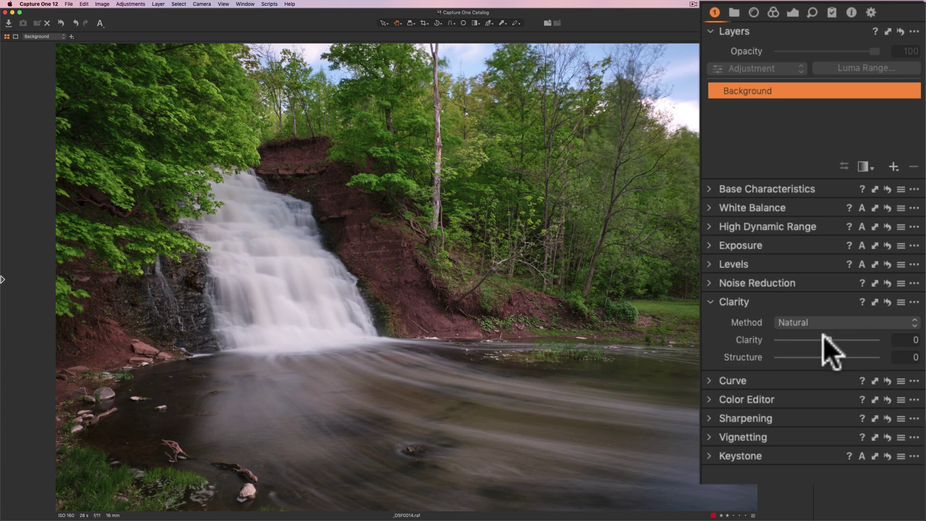
{"action": "mouse_move", "coordinate": [823, 337]}
{"action": "left_mouse_down"}
{"action": "mouse_move", "coordinate": [840, 339]}
{"action": "mouse_move", "coordinate": [799, 339]}
{"action": "mouse_move", "coordinate": [826, 340]}
{"action": "left_mouse_up"}
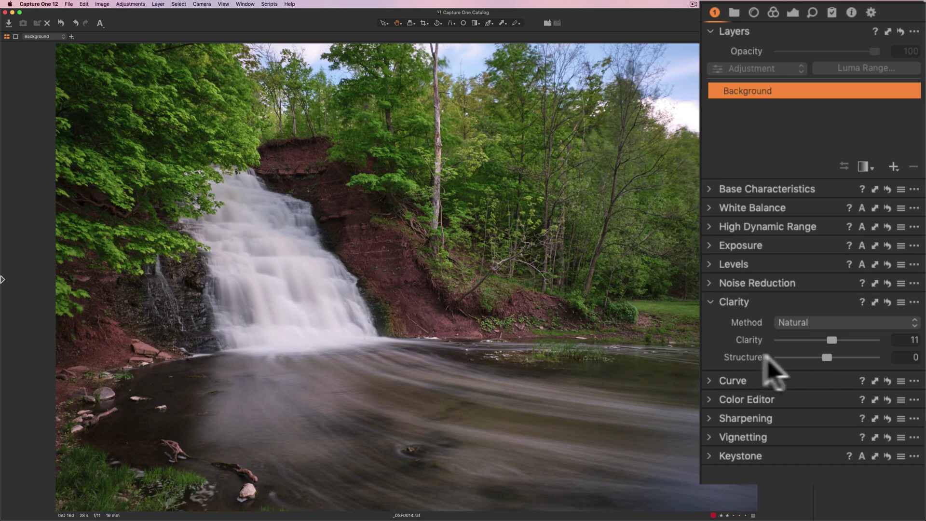
{"action": "mouse_move", "coordinate": [826, 358]}
{"action": "left_mouse_down"}
{"action": "mouse_move", "coordinate": [813, 360]}
{"action": "mouse_move", "coordinate": [835, 359]}
{"action": "left_mouse_up"}
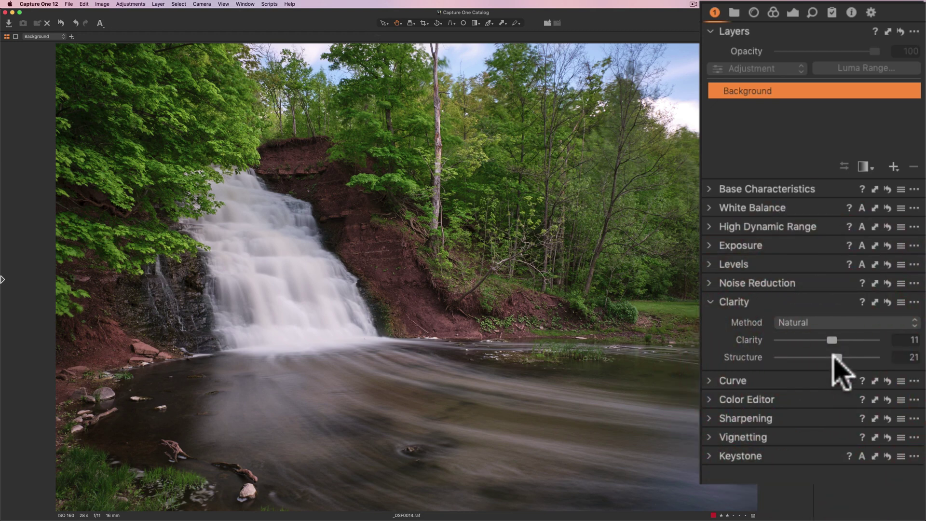
{"action": "left_click", "coordinate": [710, 302]}
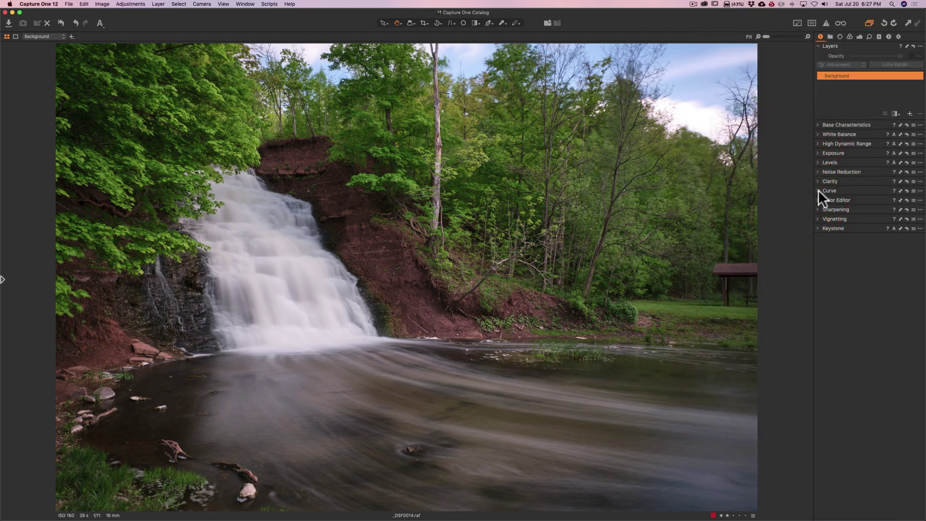
Anchor the RGB curve at its midtones, highlights and lower quarter, and darken the shadows with a point at input 42, output 34
{"action": "left_click", "coordinate": [818, 190]}
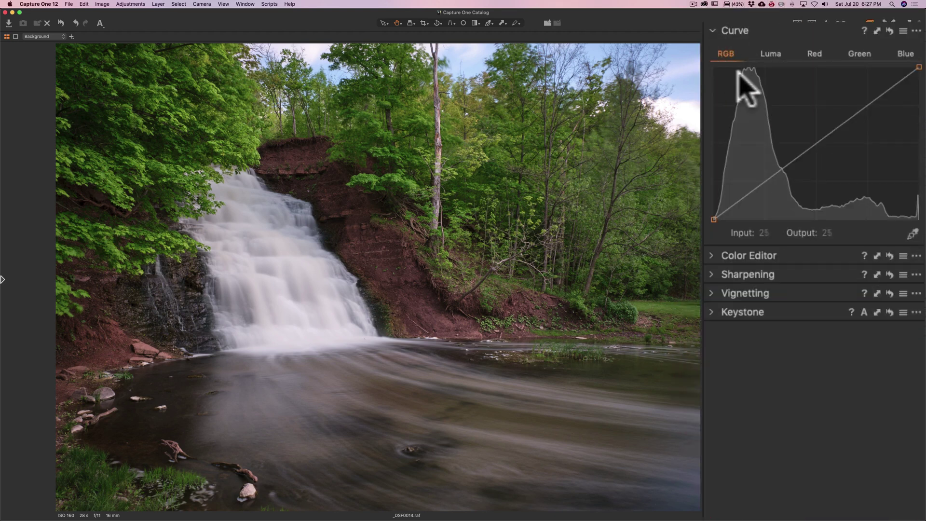
{"action": "left_click", "coordinate": [817, 143]}
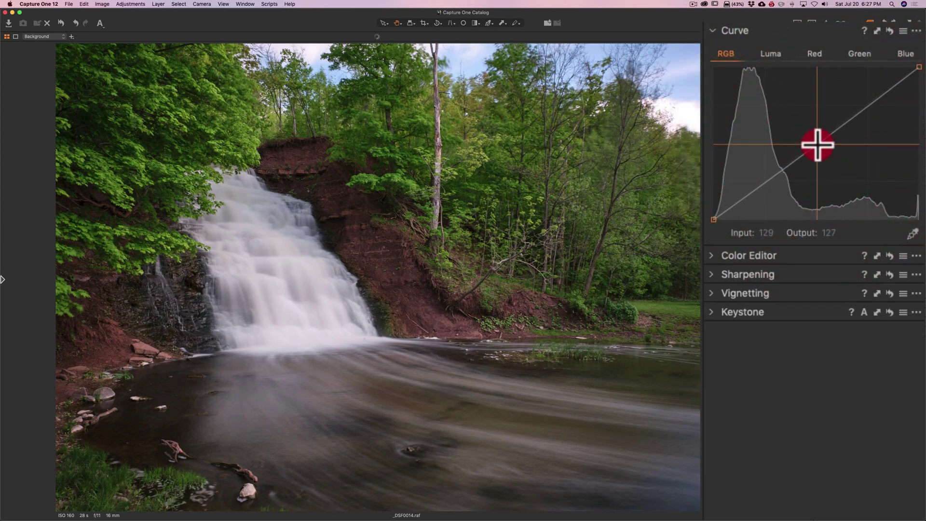
{"action": "left_click", "coordinate": [864, 109]}
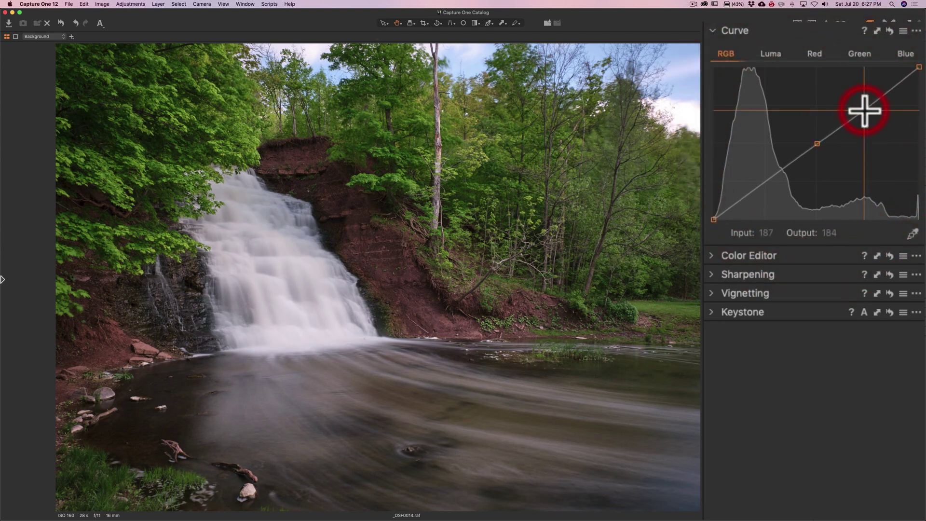
{"action": "left_click", "coordinate": [769, 179]}
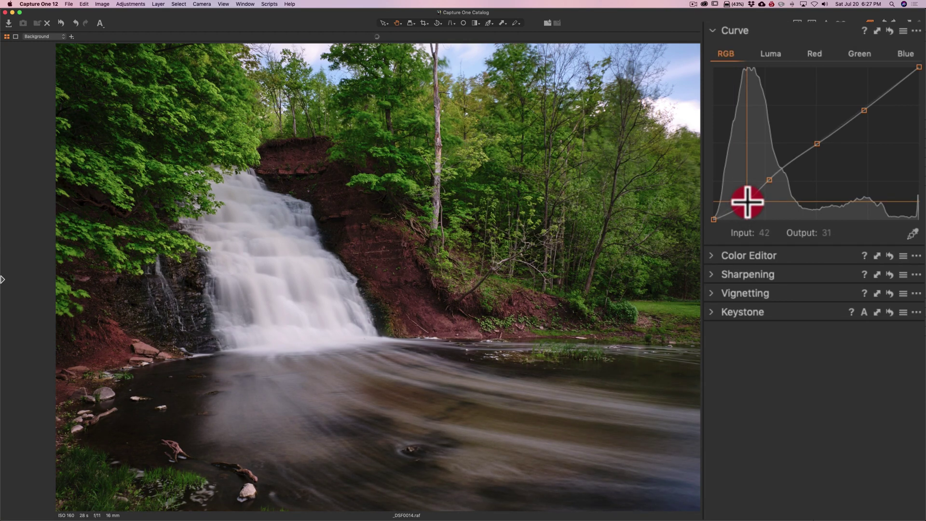
{"action": "left_click_drag", "start_coordinate": [747, 201], "coordinate": [747, 200]}
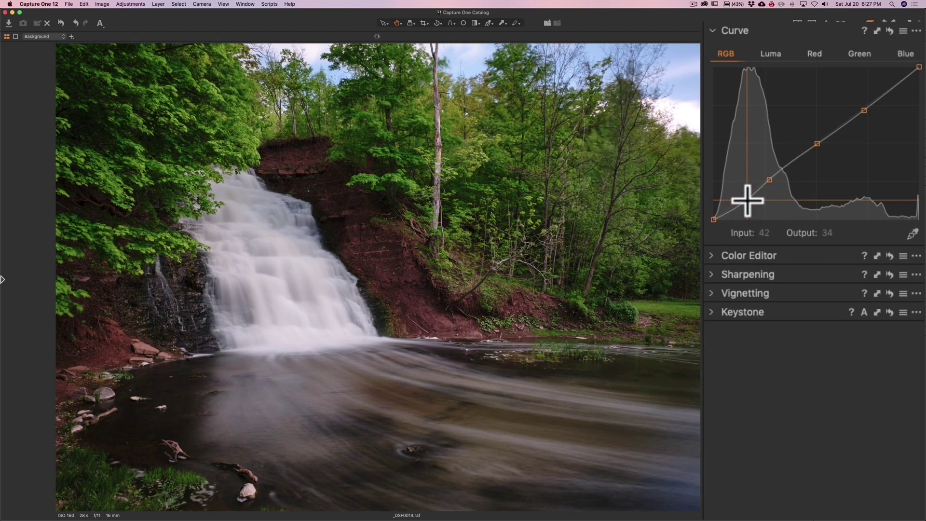
Lift the bright highlights of the RGB curve with an extra point between the highlight anchor and the white end
{"action": "left_click", "coordinate": [748, 199]}
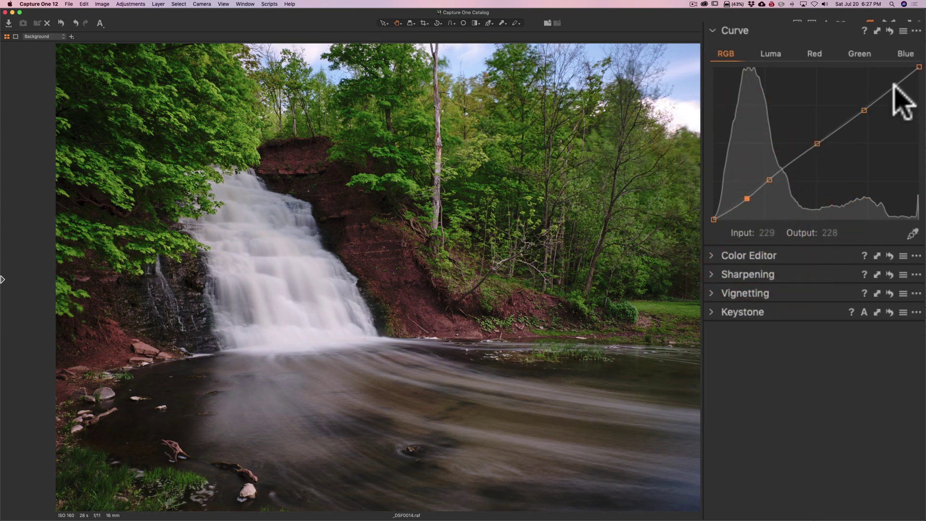
{"action": "left_click_drag", "start_coordinate": [894, 86], "coordinate": [893, 84]}
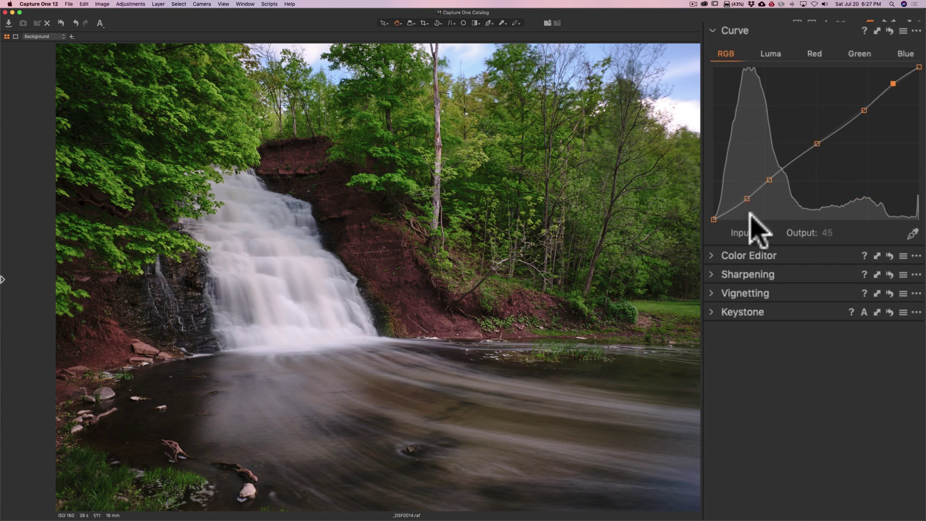
{"action": "left_click", "coordinate": [891, 77]}
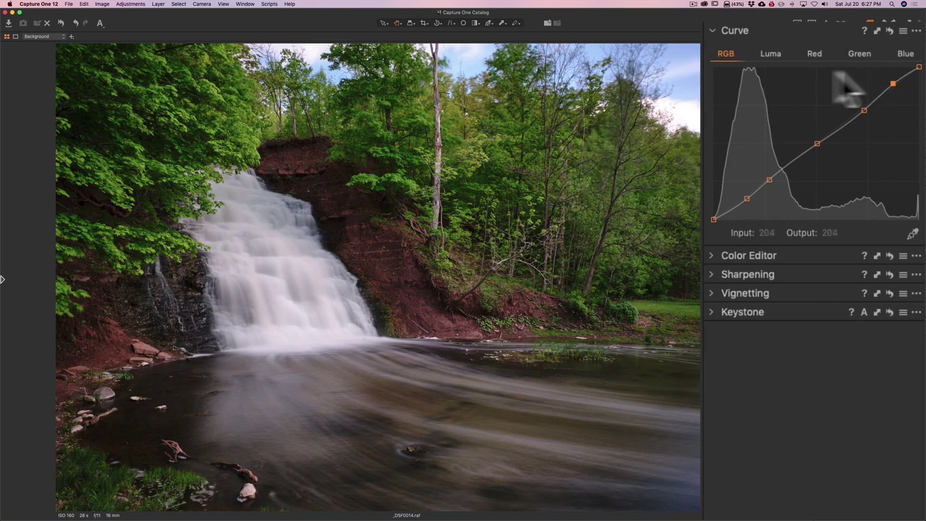
{"action": "left_click", "coordinate": [734, 30]}
{"action": "left_click", "coordinate": [739, 34]}
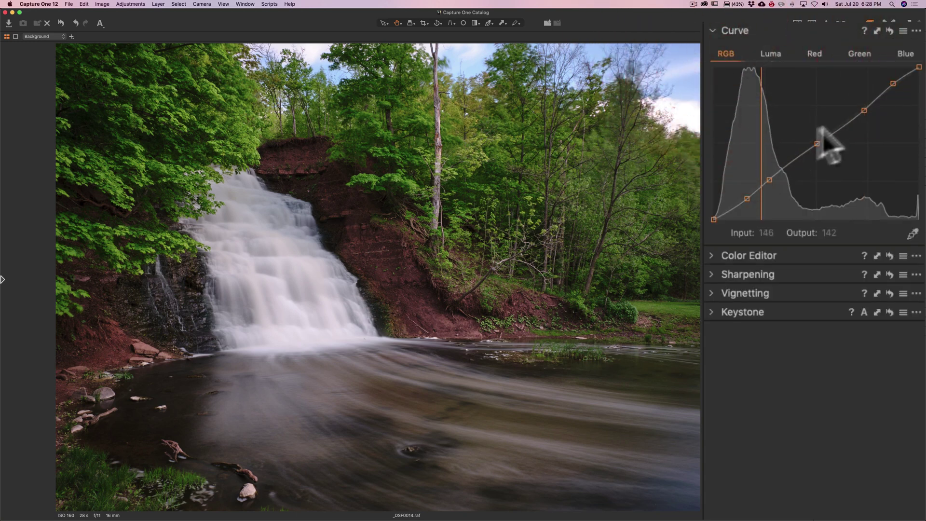
{"action": "left_click", "coordinate": [729, 31]}
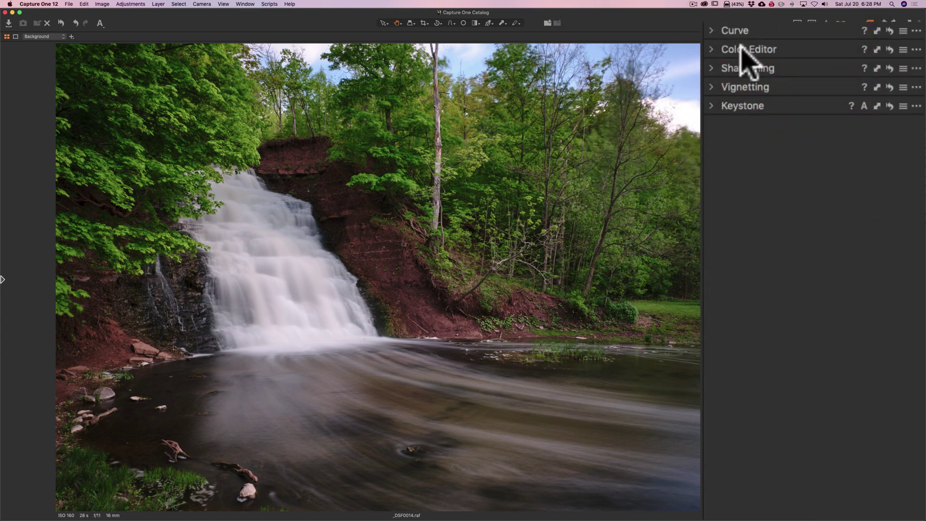
Sample the green foliage beside the waterfall in the advanced Color Editor and set its Saturation to 63.8
{"action": "left_click", "coordinate": [715, 48]}
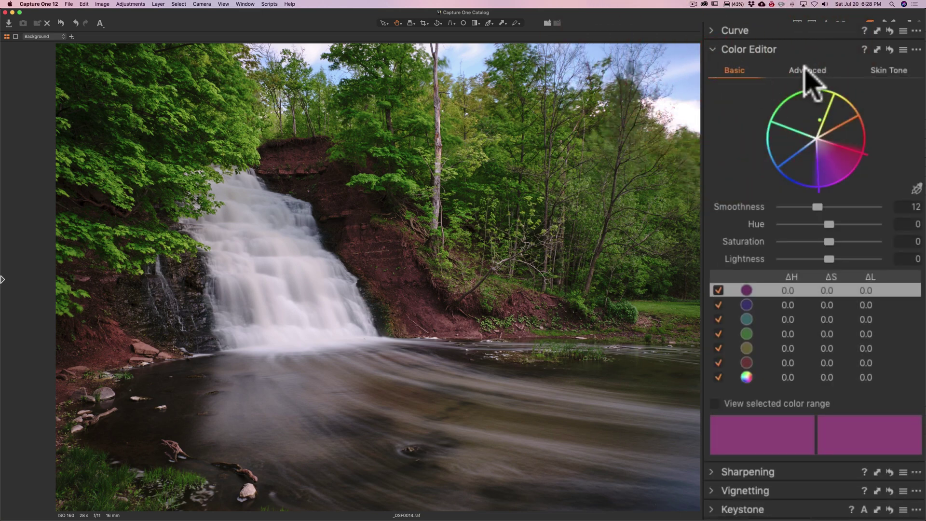
{"action": "left_click", "coordinate": [804, 69]}
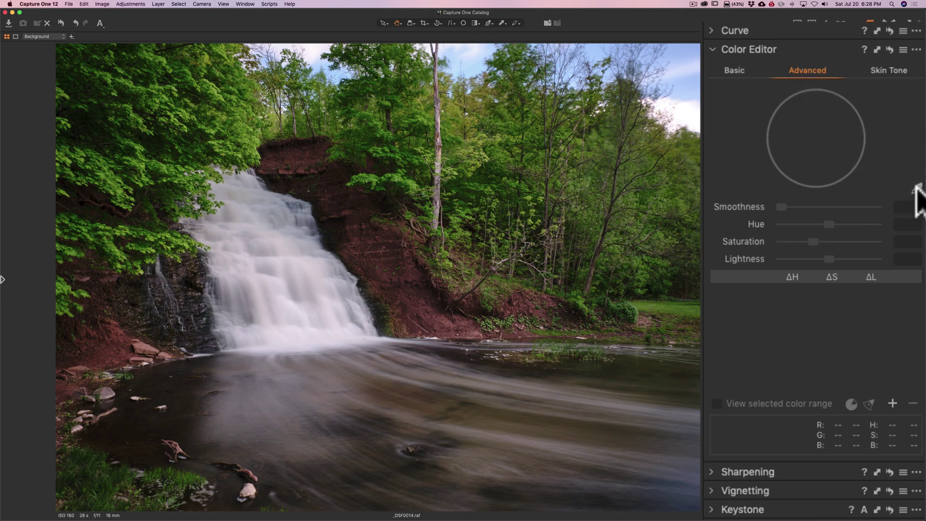
{"action": "left_click", "coordinate": [917, 188]}
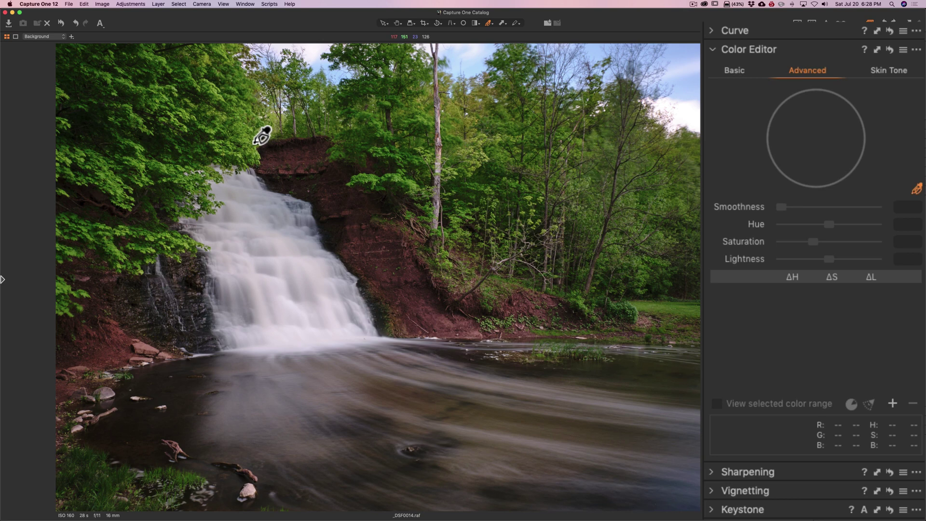
{"action": "left_click", "coordinate": [257, 145]}
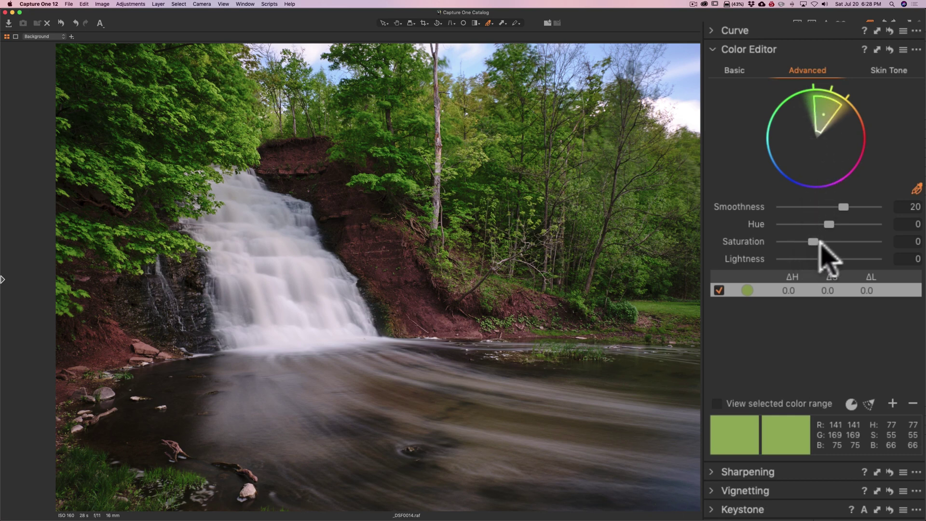
{"action": "left_click_drag", "start_coordinate": [813, 243], "coordinate": [833, 243]}
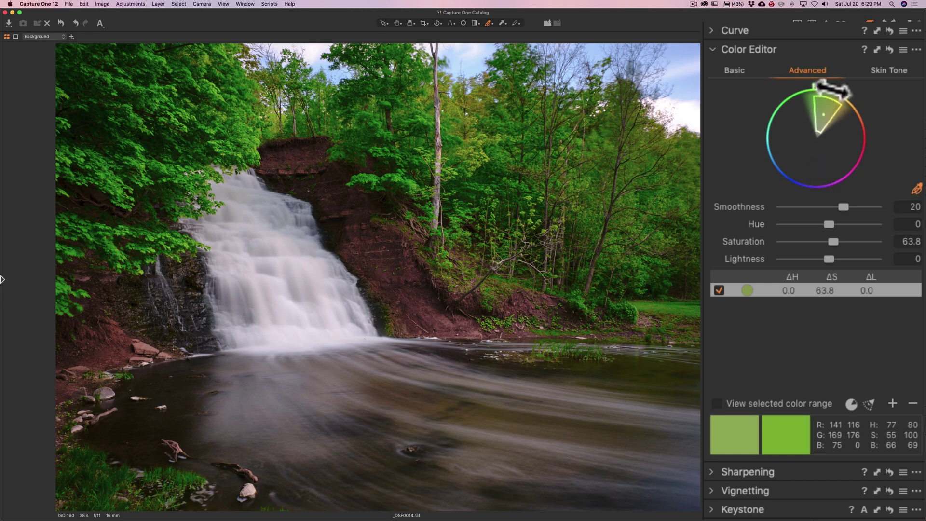
Expand the picked green range across all saturation levels and set its Saturation to 94.5
{"action": "left_click", "coordinate": [825, 128]}
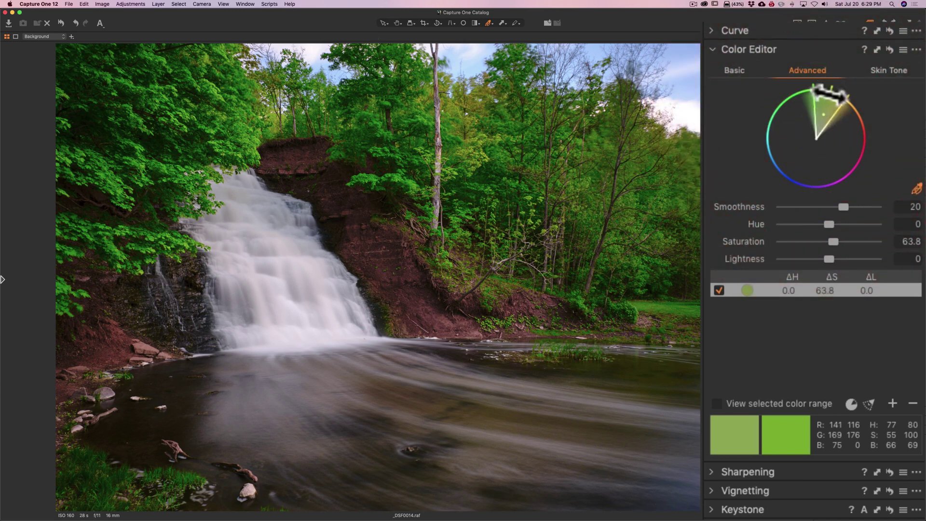
{"action": "left_click", "coordinate": [828, 99]}
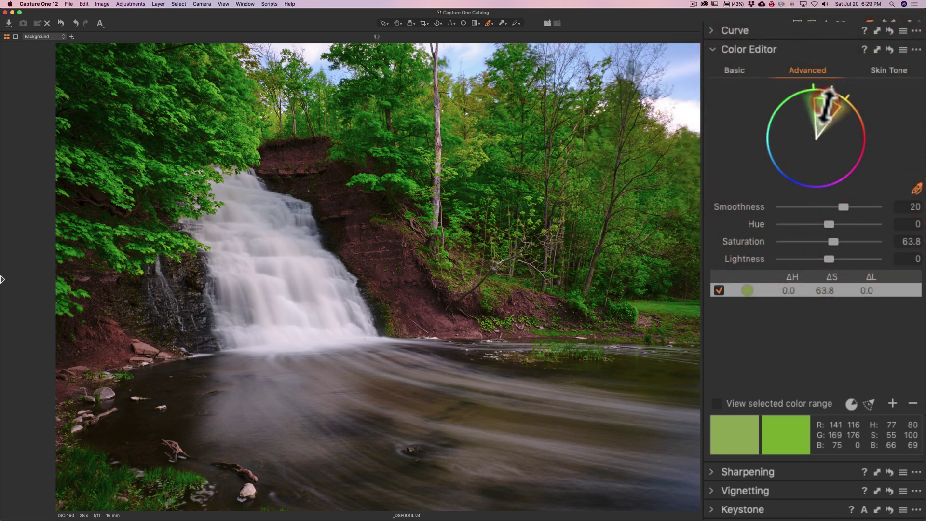
{"action": "left_click", "coordinate": [819, 136]}
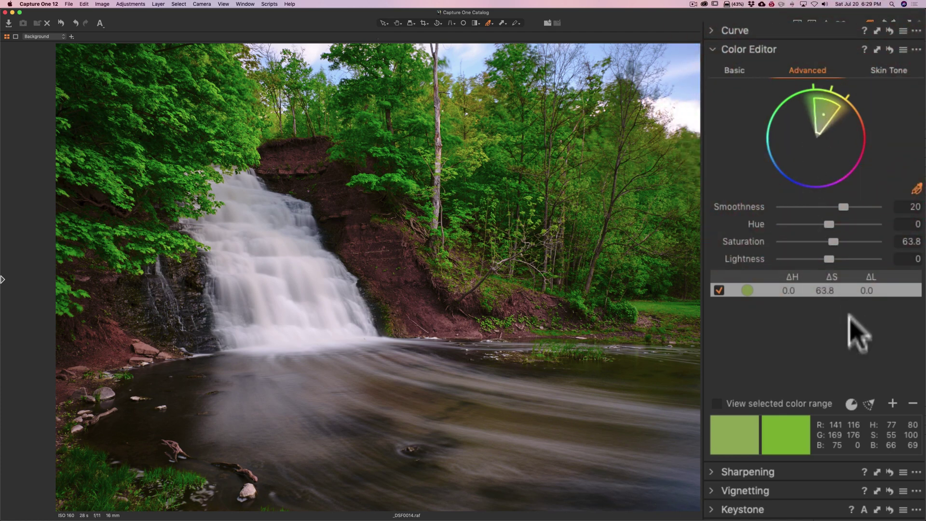
{"action": "left_click", "coordinate": [869, 405]}
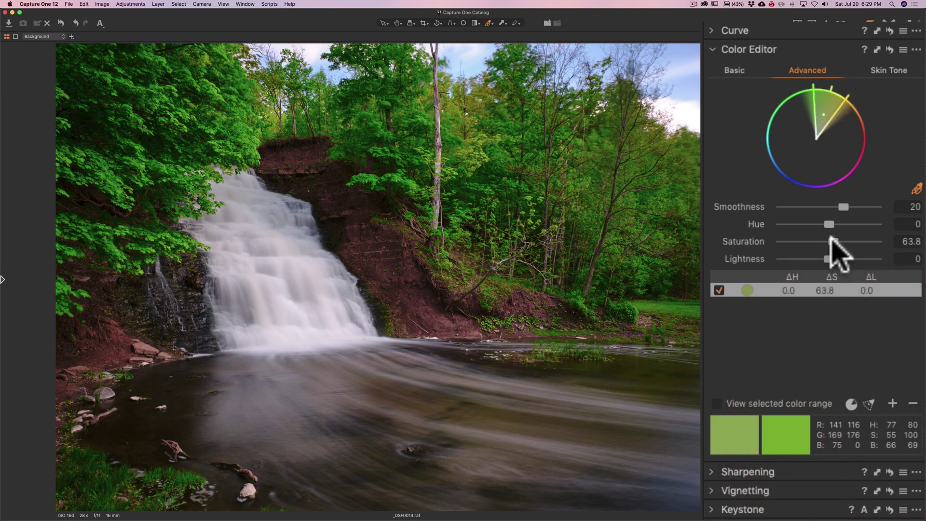
{"action": "left_click_drag", "start_coordinate": [832, 238], "coordinate": [841, 238]}
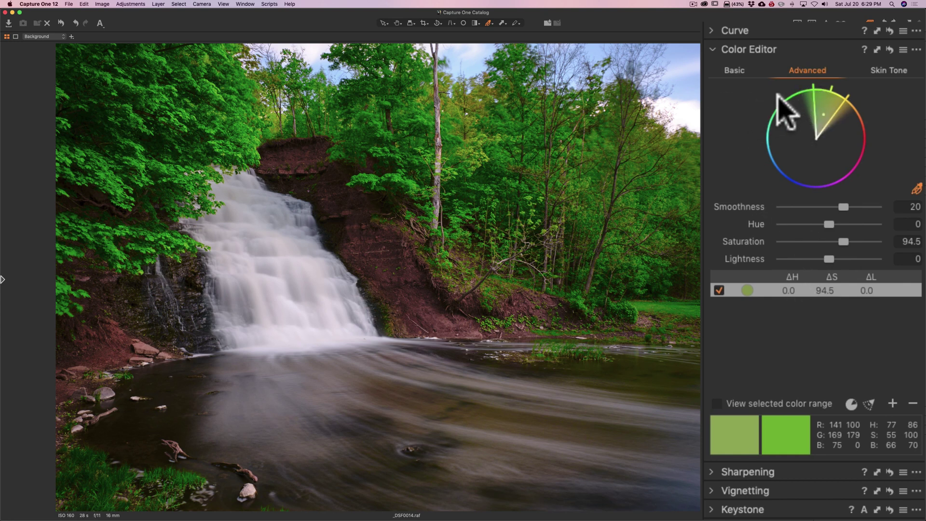
Set the green range's Smoothness to 1 and Lightness to 2.3 while temporarily viewing only the selected color range
{"action": "left_click", "coordinate": [718, 404]}
{"action": "left_click_drag", "start_coordinate": [843, 206], "coordinate": [748, 206]}
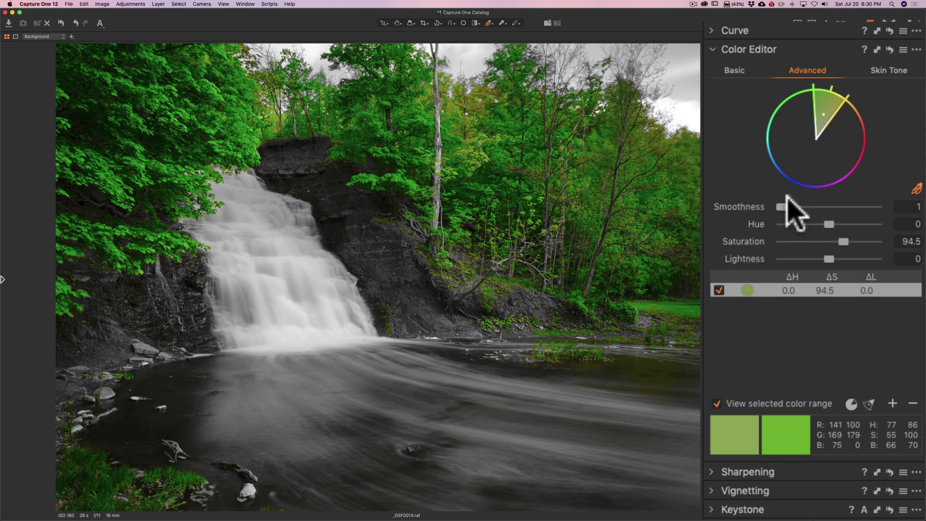
{"action": "left_click_drag", "start_coordinate": [782, 207], "coordinate": [790, 206]}
{"action": "left_click_drag", "start_coordinate": [789, 206], "coordinate": [901, 207]}
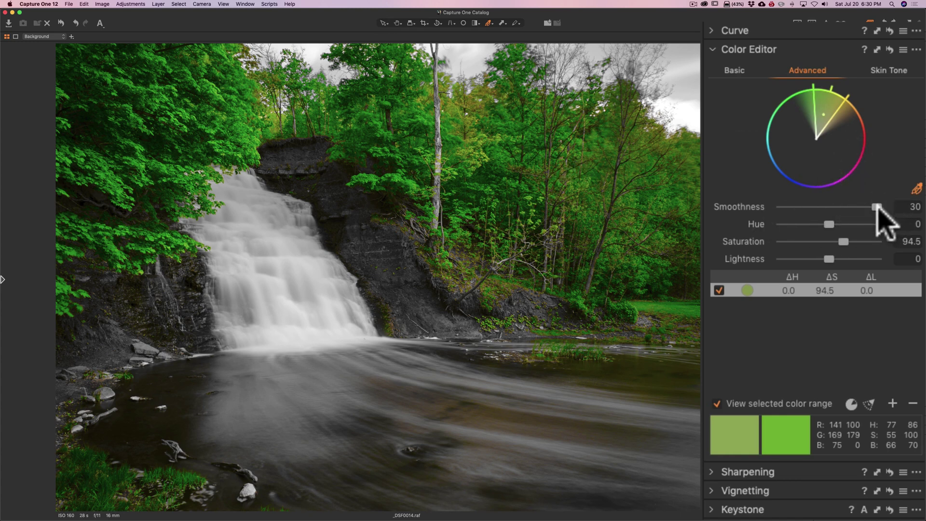
{"action": "mouse_move", "coordinate": [877, 207]}
{"action": "left_mouse_down"}
{"action": "mouse_move", "coordinate": [810, 209]}
{"action": "mouse_move", "coordinate": [890, 208]}
{"action": "left_mouse_up"}
{"action": "left_click_drag", "start_coordinate": [876, 206], "coordinate": [779, 206]}
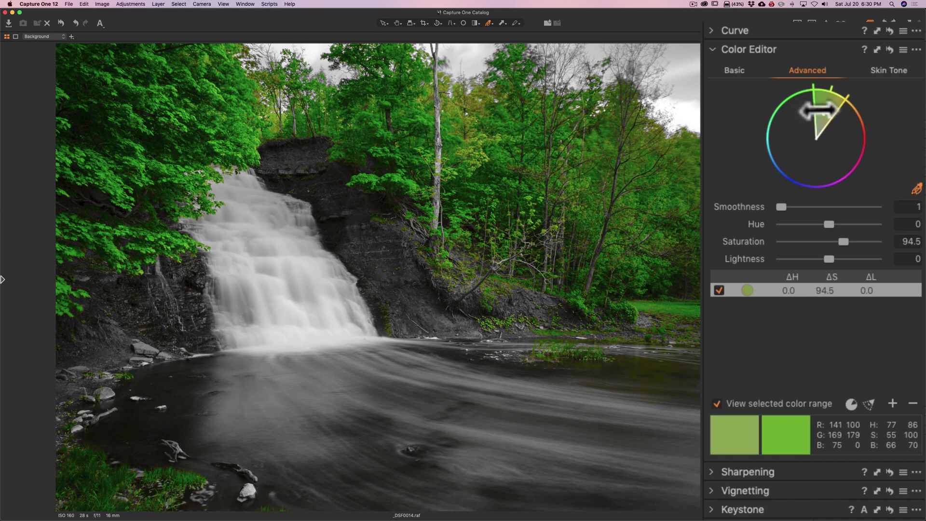
{"action": "left_click_drag", "start_coordinate": [781, 207], "coordinate": [763, 207]}
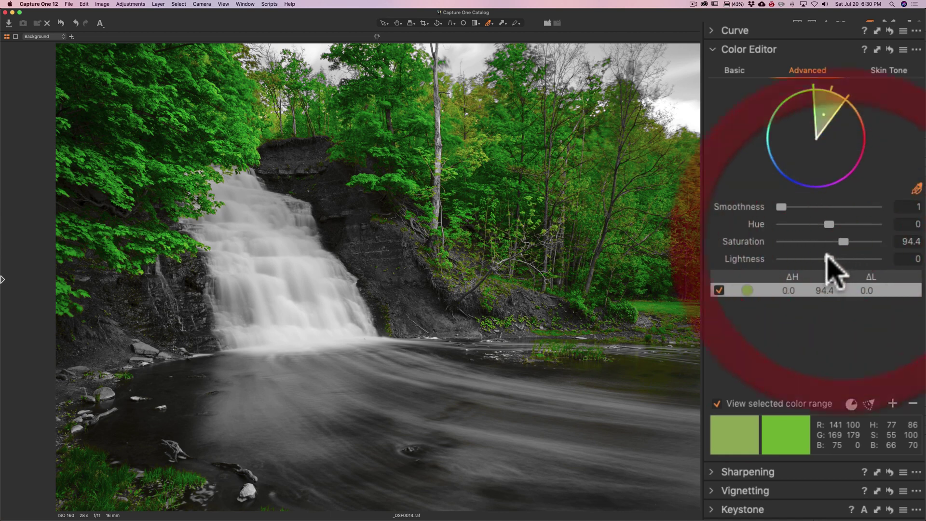
{"action": "left_click_drag", "start_coordinate": [829, 259], "coordinate": [832, 258]}
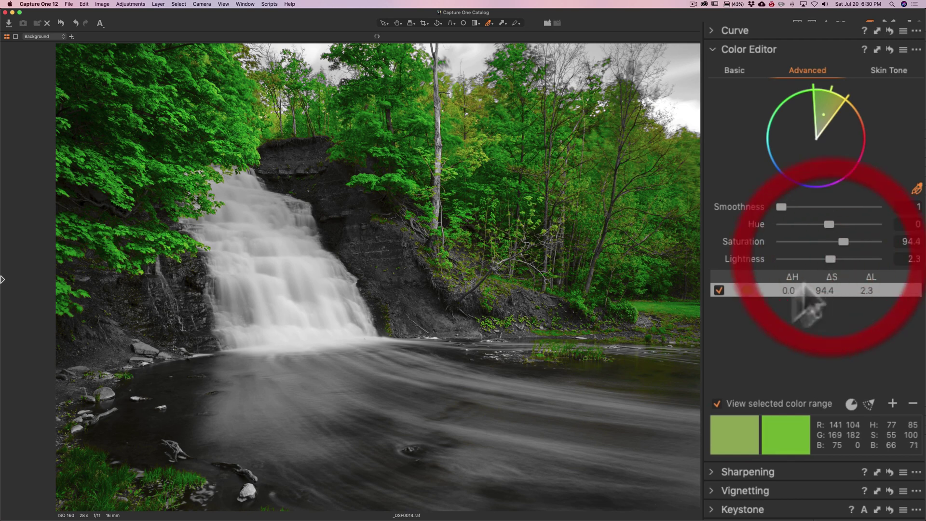
{"action": "left_click", "coordinate": [717, 404]}
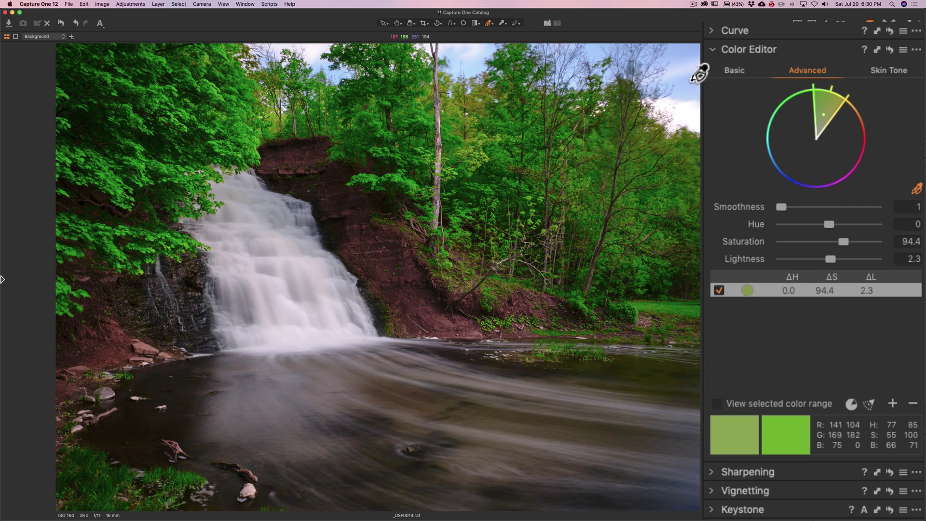
Sample the blue of the sky as a second color range and set its Lightness to -27.8
{"action": "left_click", "coordinate": [688, 51]}
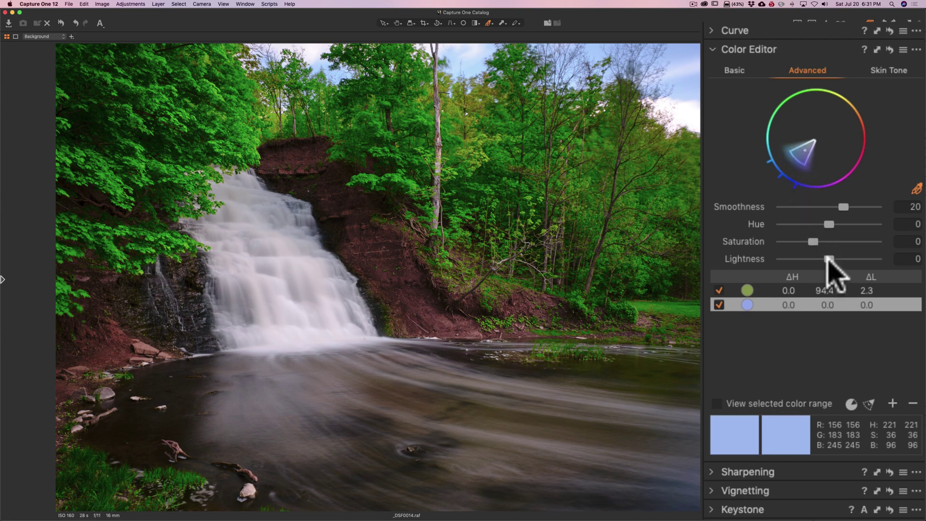
{"action": "left_click_drag", "start_coordinate": [828, 259], "coordinate": [816, 259]}
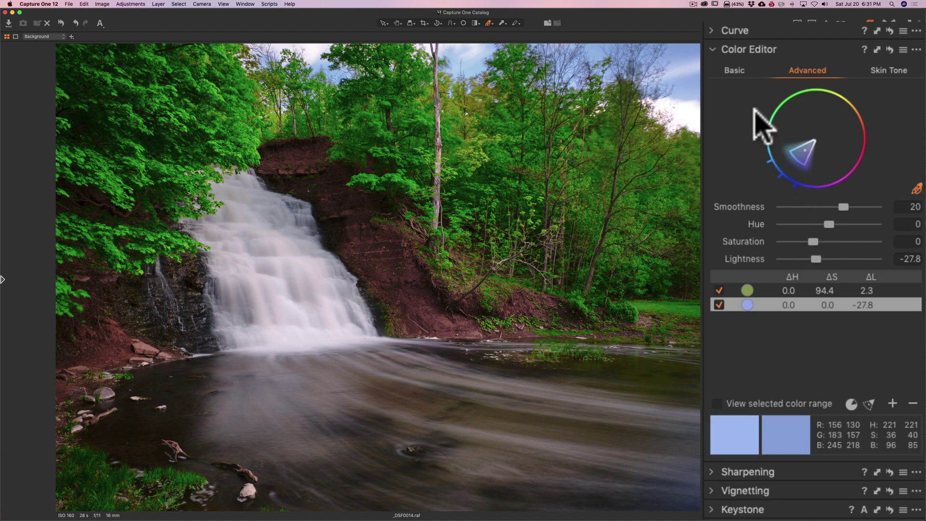
Compare the sky with the blue color adjustment turned off and on, leaving it enabled
{"action": "left_click", "coordinate": [719, 305]}
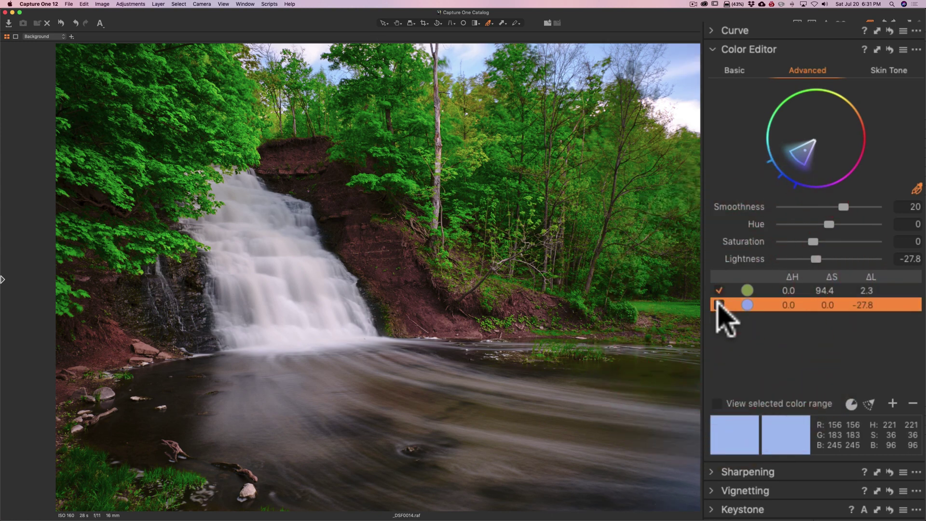
{"action": "left_click", "coordinate": [719, 305]}
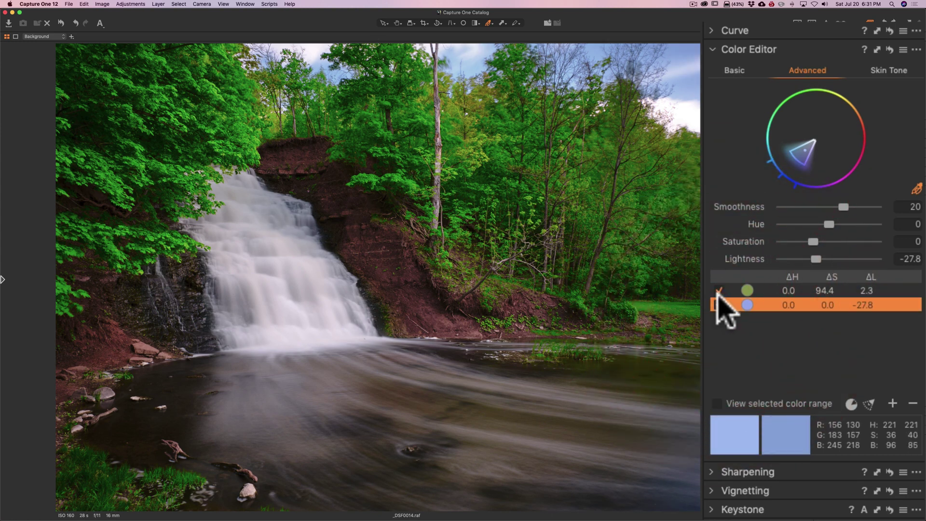
{"action": "left_click", "coordinate": [719, 302]}
{"action": "left_click", "coordinate": [718, 301]}
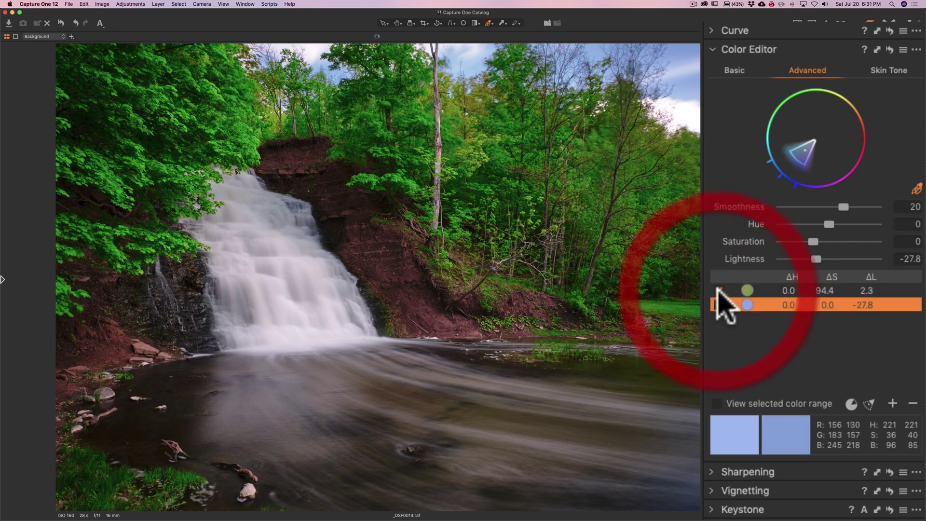
{"action": "left_click", "coordinate": [719, 305]}
{"action": "left_click", "coordinate": [719, 305]}
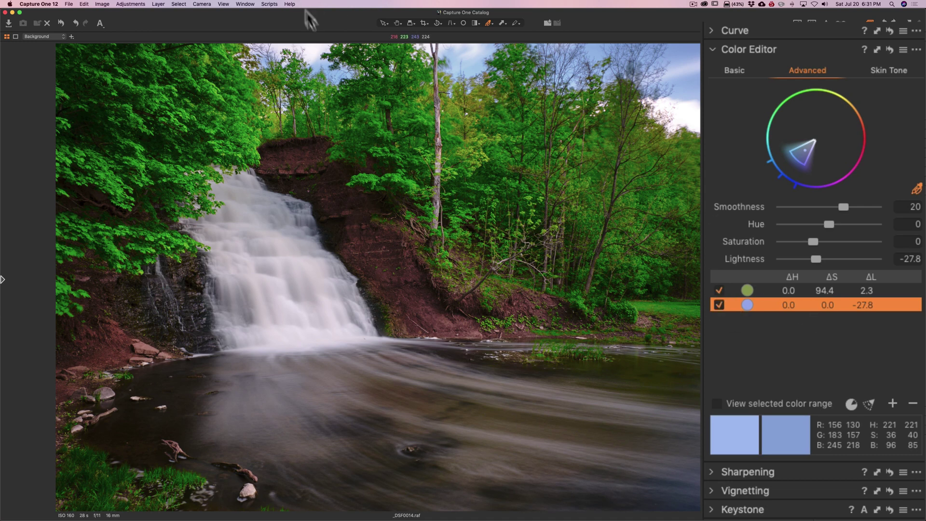
{"action": "left_click", "coordinate": [397, 22]}
{"action": "left_click", "coordinate": [739, 50]}
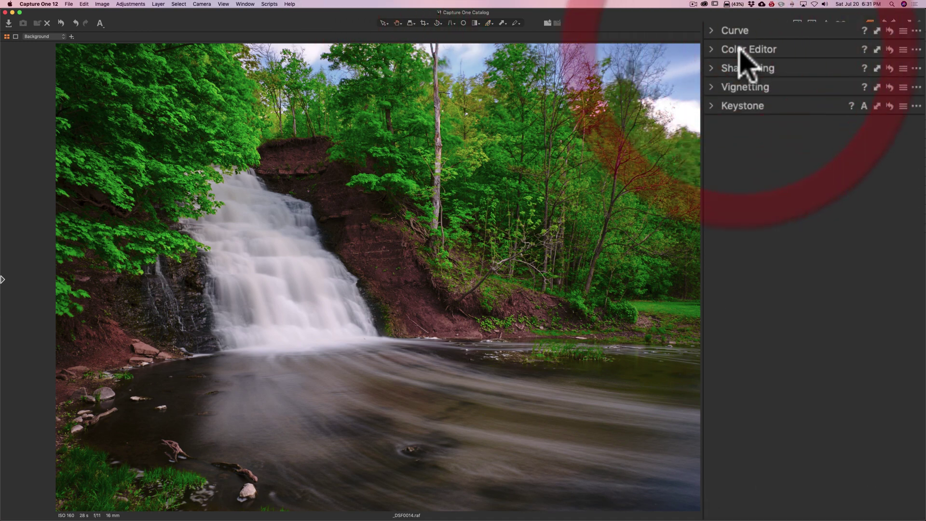
Raise the sharpening Amount slightly
{"action": "left_click", "coordinate": [726, 72]}
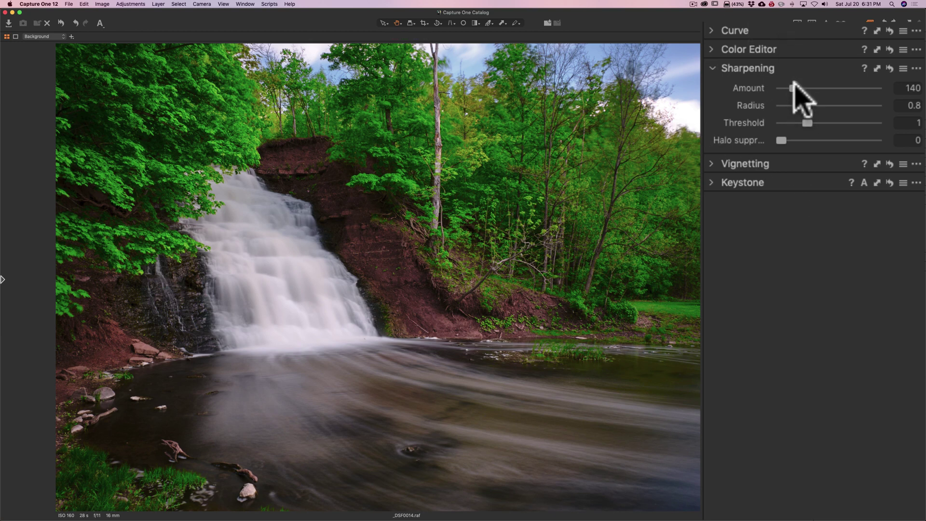
{"action": "left_click_drag", "start_coordinate": [795, 83], "coordinate": [802, 83]}
{"action": "left_click", "coordinate": [717, 68]}
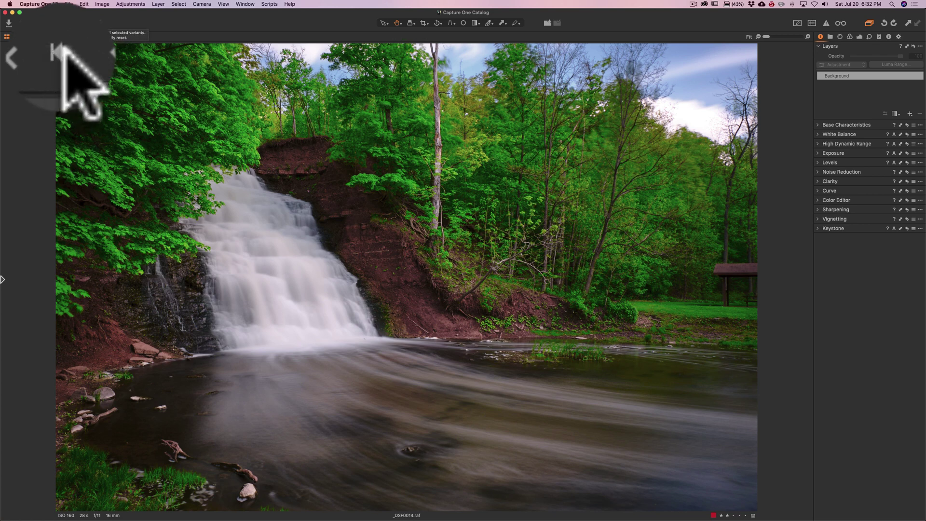
Temporarily reset all adjustments to compare the original photo with the edited version
{"action": "key", "text": "alt"}
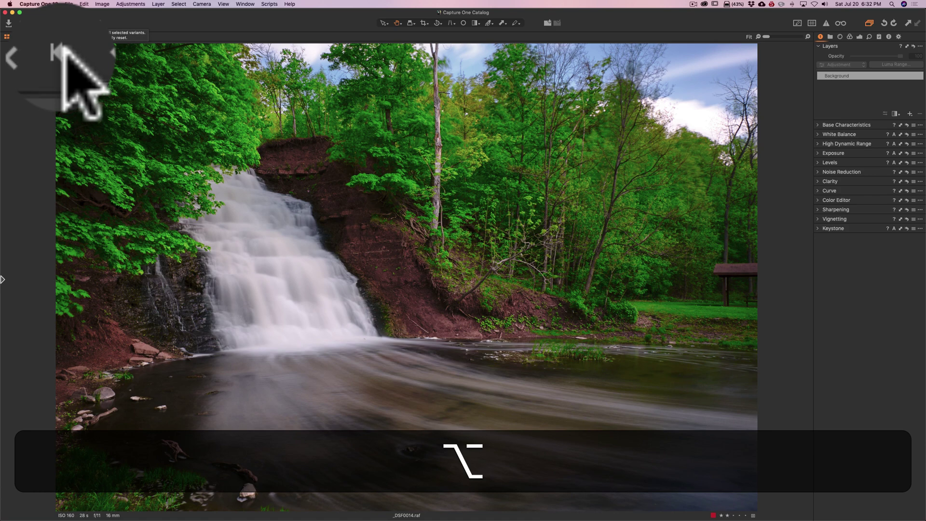
{"action": "left_click", "coordinate": [65, 48], "text": "alt"}
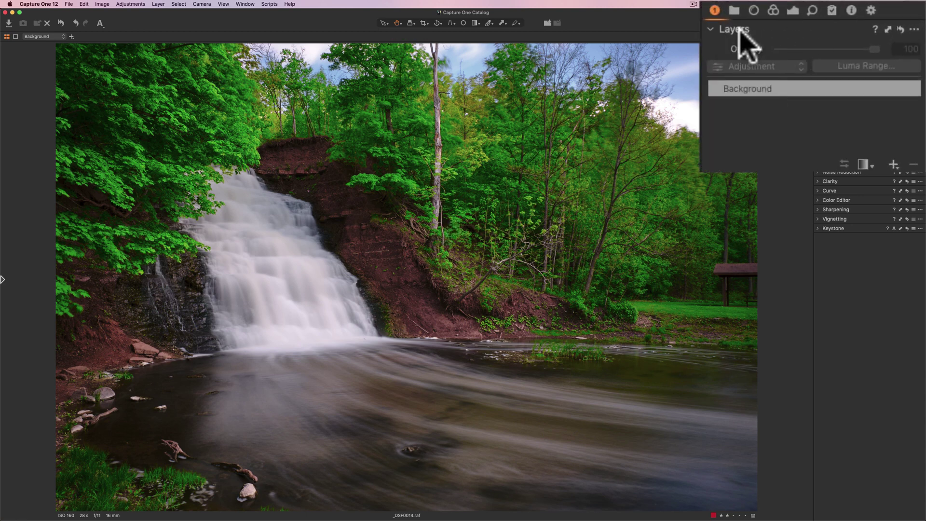
Add a new adjustment layer above the background and expand its High Dynamic Range and Exposure settings
{"action": "left_click", "coordinate": [892, 165]}
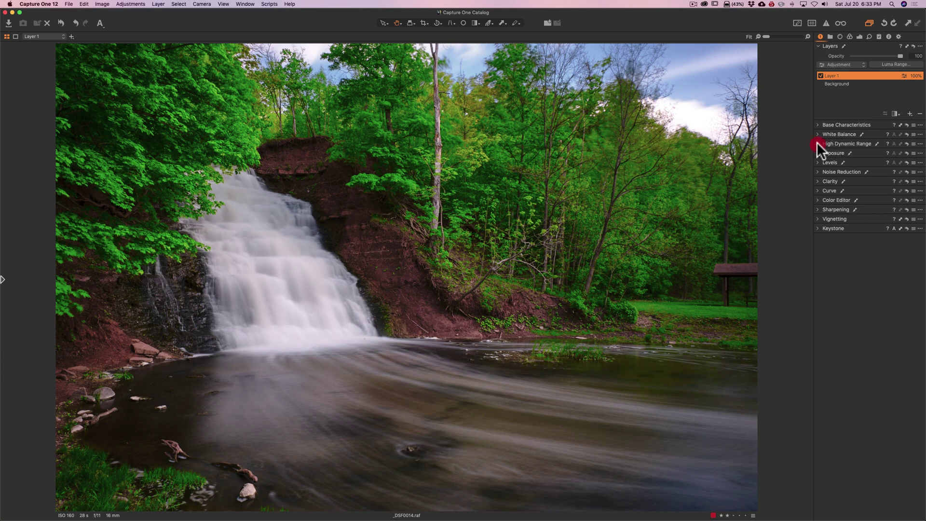
{"action": "left_click", "coordinate": [817, 142]}
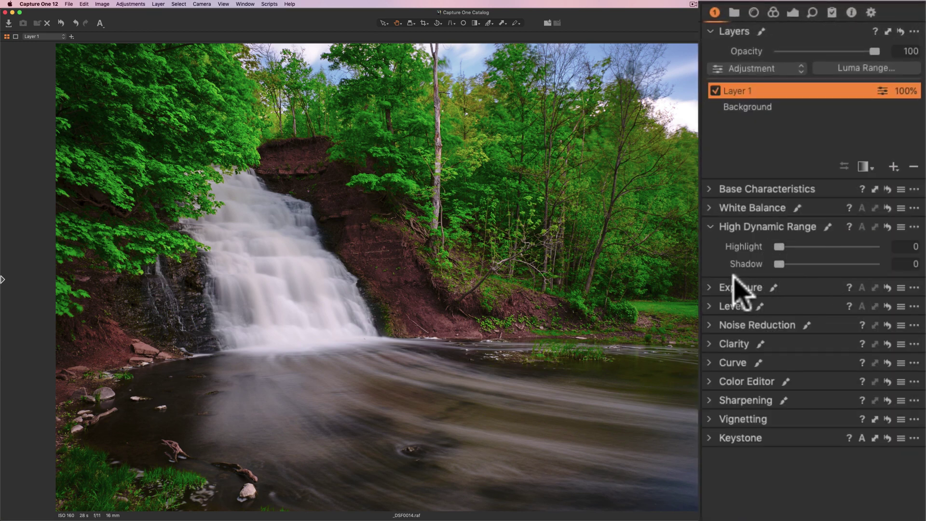
{"action": "left_click", "coordinate": [711, 287]}
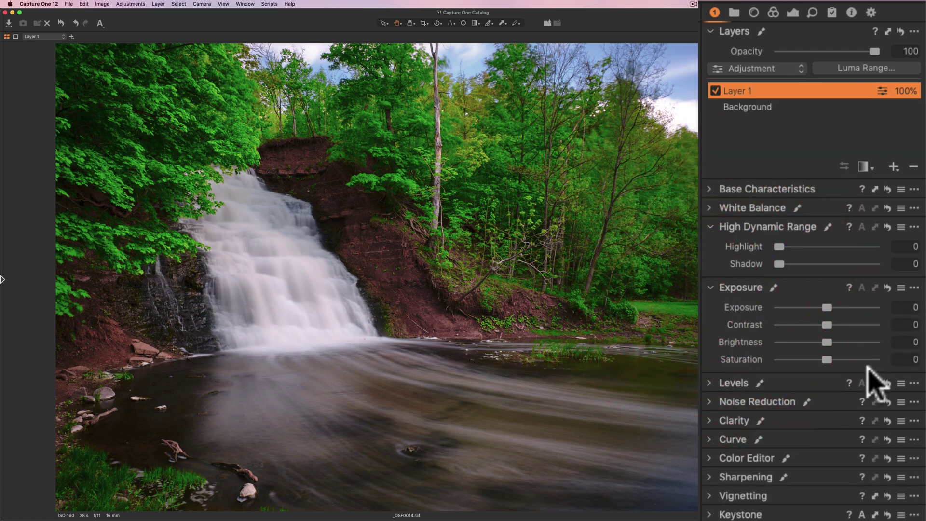
Expand the Levels settings and compare the adjustment values of the Background with those of the new layer
{"action": "left_click", "coordinate": [710, 382]}
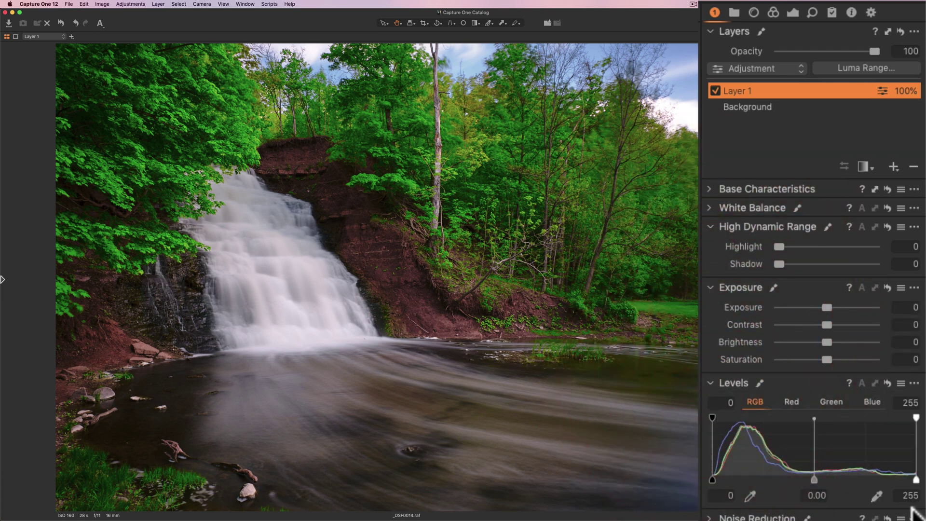
{"action": "left_click", "coordinate": [740, 108]}
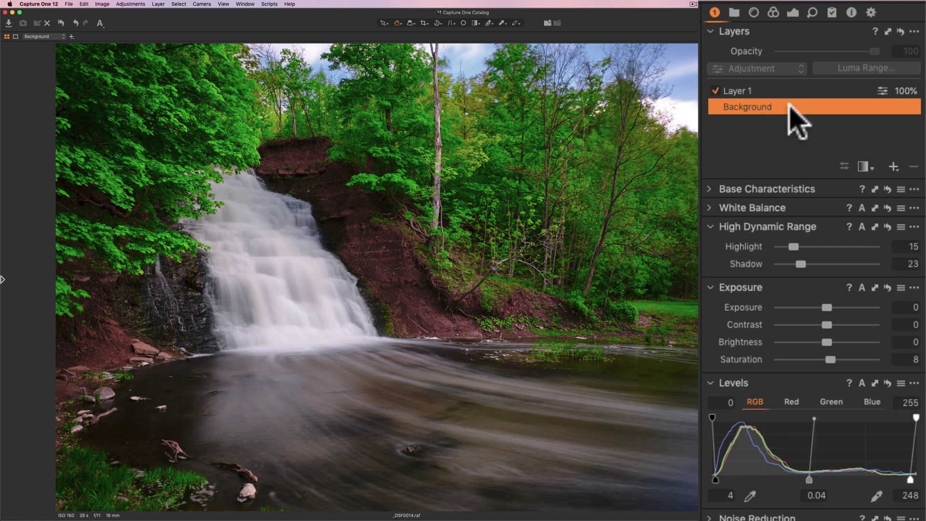
{"action": "left_click", "coordinate": [756, 91]}
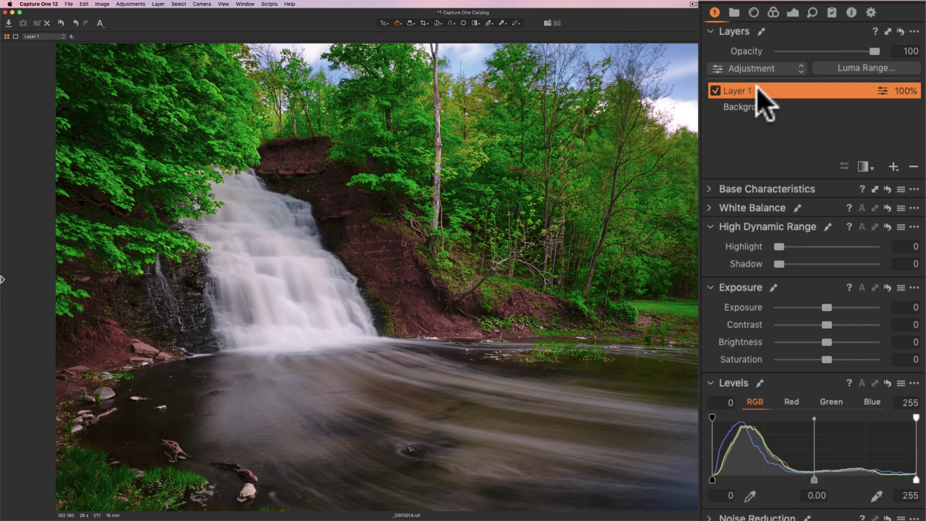
Rename the new adjustment layer as Dodging and set its High Dynamic Range Shadow to 24
{"action": "double_click", "coordinate": [746, 90]}
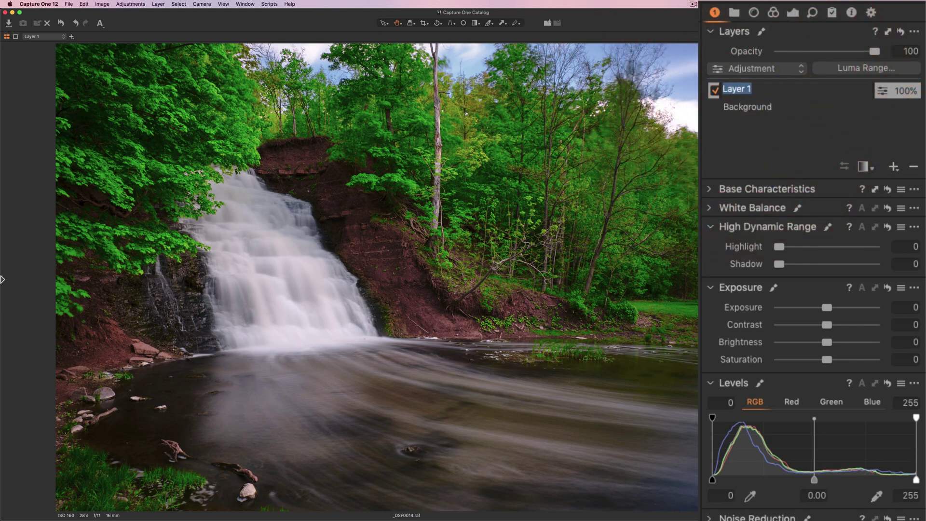
{"action": "mouse_move", "coordinate": [4, 41]}
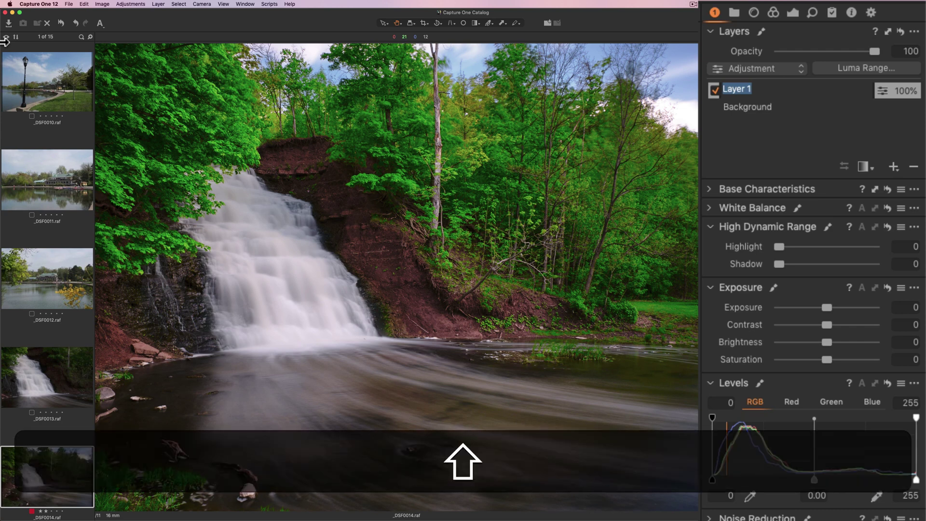
{"action": "type", "text": "Dodging"}
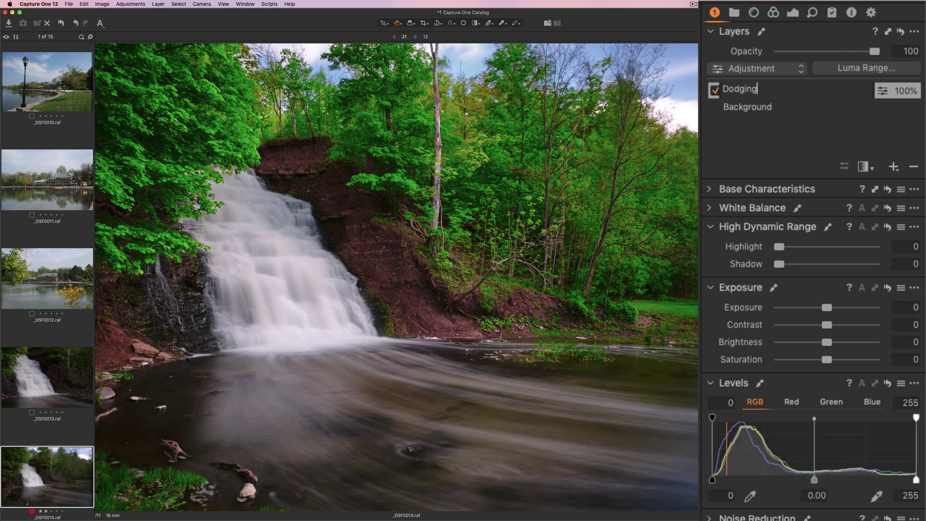
{"action": "key", "text": "Return"}
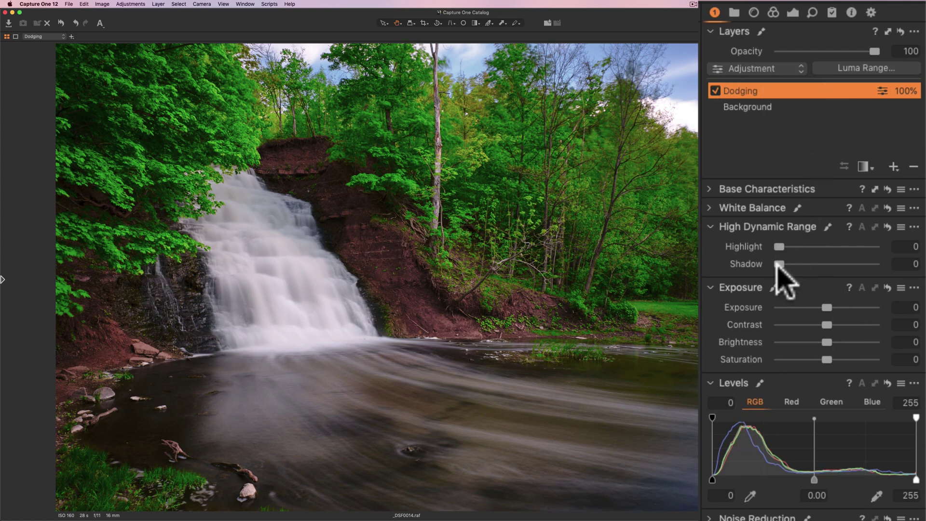
{"action": "left_click_drag", "start_coordinate": [779, 264], "coordinate": [801, 266]}
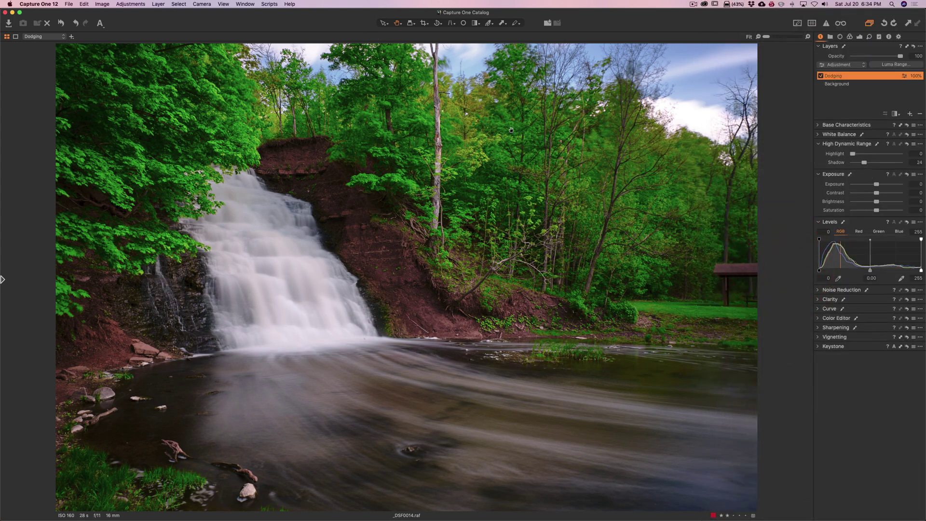
Set up the mask brush with Flow 30 and Auto Mask turned off, and try a smaller and larger brush size
{"action": "key", "text": "b"}
{"action": "right_click", "coordinate": [375, 246]}
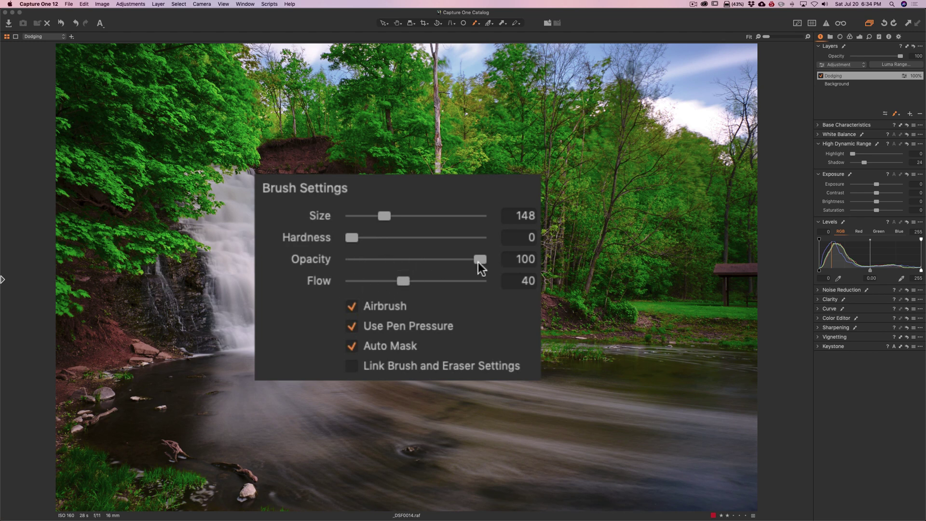
{"action": "mouse_move", "coordinate": [403, 282]}
{"action": "left_mouse_down"}
{"action": "mouse_move", "coordinate": [414, 279]}
{"action": "mouse_move", "coordinate": [393, 281]}
{"action": "left_mouse_up"}
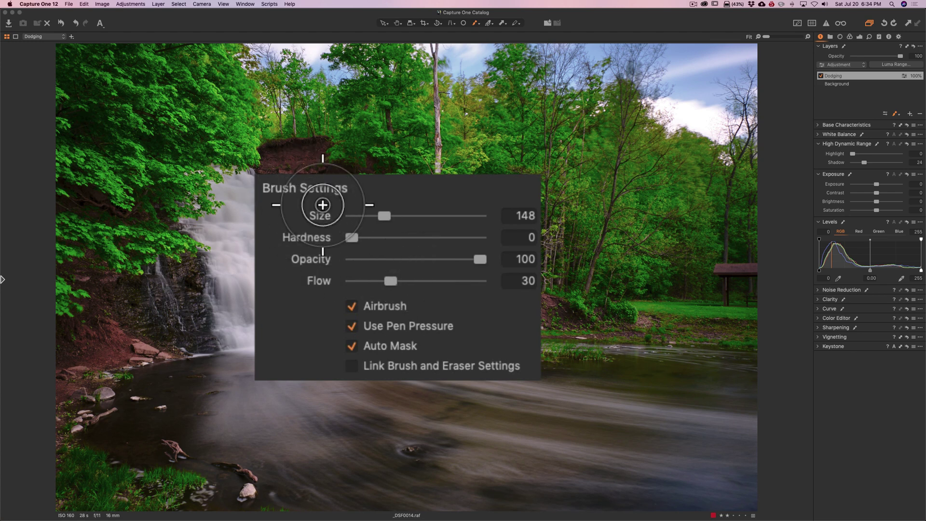
{"action": "left_click", "coordinate": [352, 346]}
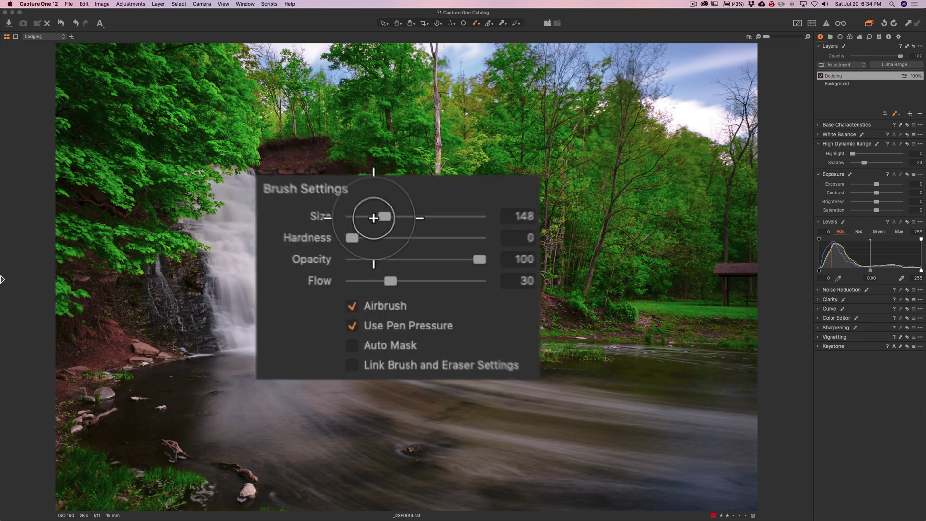
{"action": "left_click_drag", "start_coordinate": [391, 252], "coordinate": [395, 252]}
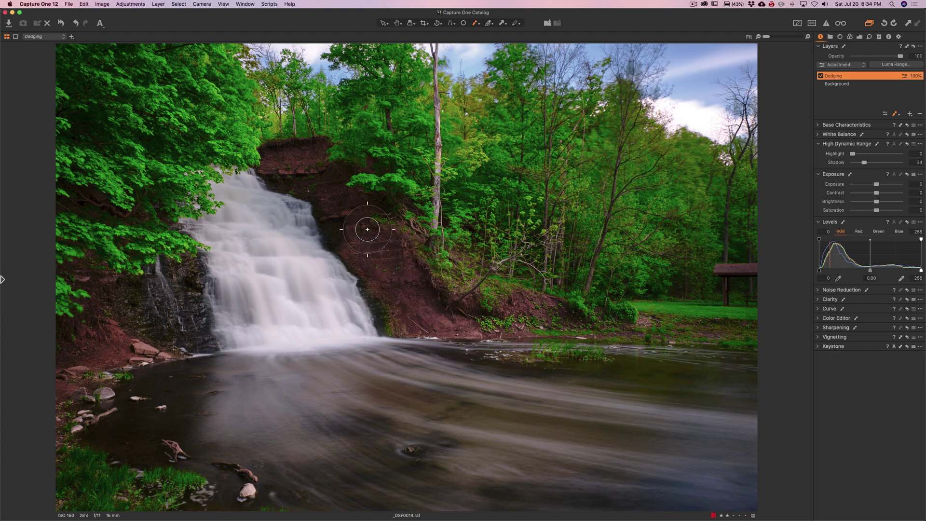
{"action": "key", "text": "bracketleft"}
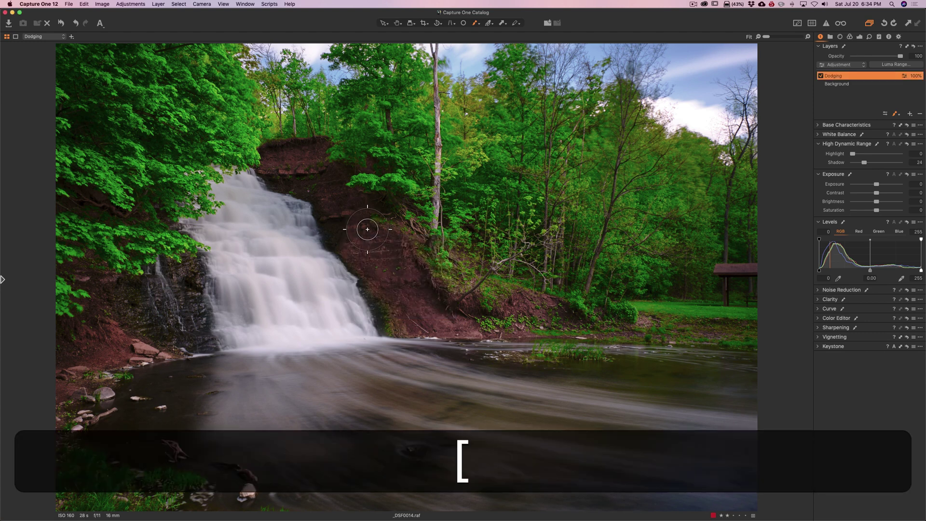
{"action": "key", "text": "bracketright"}
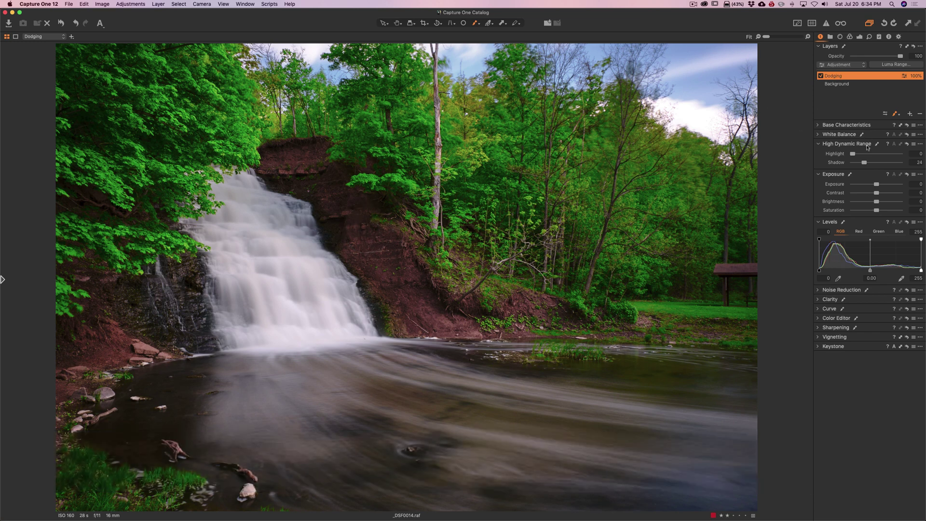
Set the Dodging layer's Shadow to 47 and paint its mask over the dark rock on both sides of the waterfall
{"action": "left_click_drag", "start_coordinate": [865, 163], "coordinate": [870, 165]}
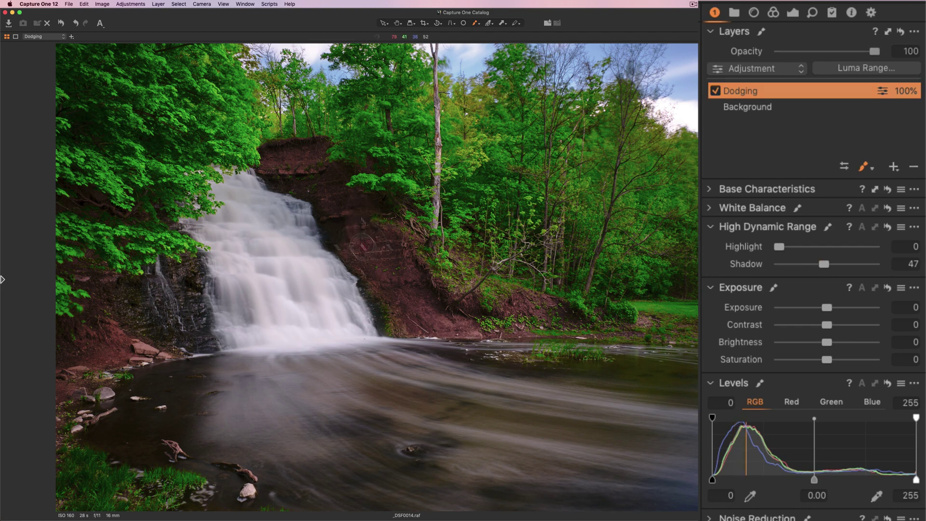
{"action": "mouse_move", "coordinate": [364, 243]}
{"action": "left_mouse_down"}
{"action": "mouse_move", "coordinate": [401, 304]}
{"action": "mouse_move", "coordinate": [403, 293]}
{"action": "left_mouse_up"}
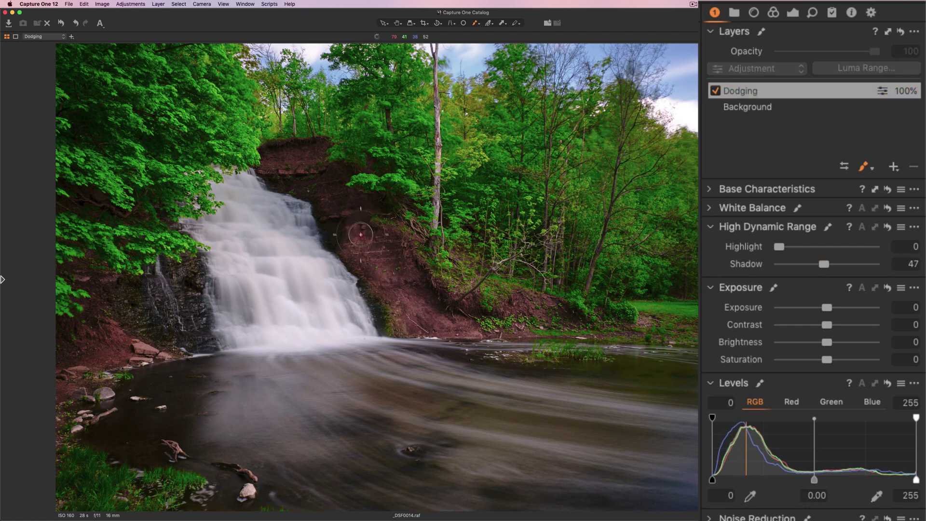
{"action": "mouse_move", "coordinate": [330, 230]}
{"action": "left_mouse_down"}
{"action": "mouse_move", "coordinate": [402, 246]}
{"action": "mouse_move", "coordinate": [323, 183]}
{"action": "mouse_move", "coordinate": [333, 232]}
{"action": "left_mouse_up"}
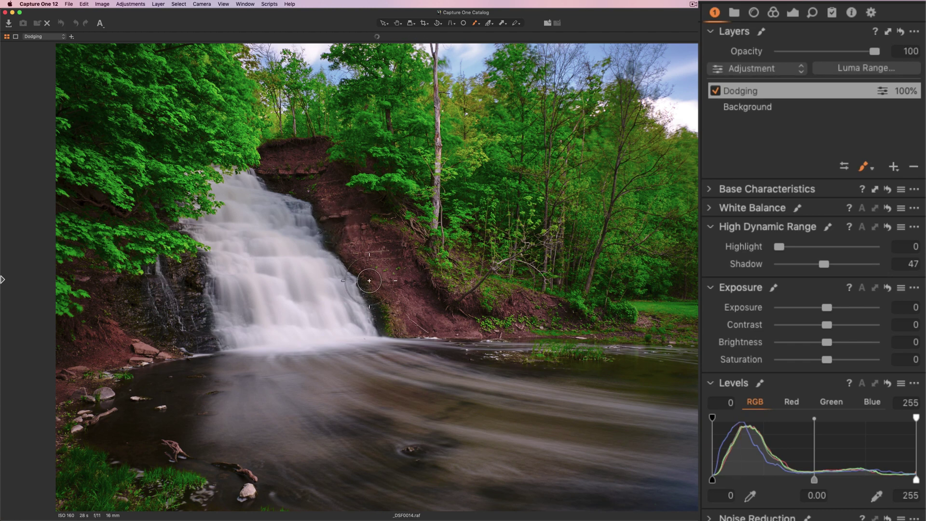
{"action": "mouse_move", "coordinate": [357, 284]}
{"action": "left_mouse_down"}
{"action": "mouse_move", "coordinate": [362, 309]}
{"action": "mouse_move", "coordinate": [369, 294]}
{"action": "left_mouse_up"}
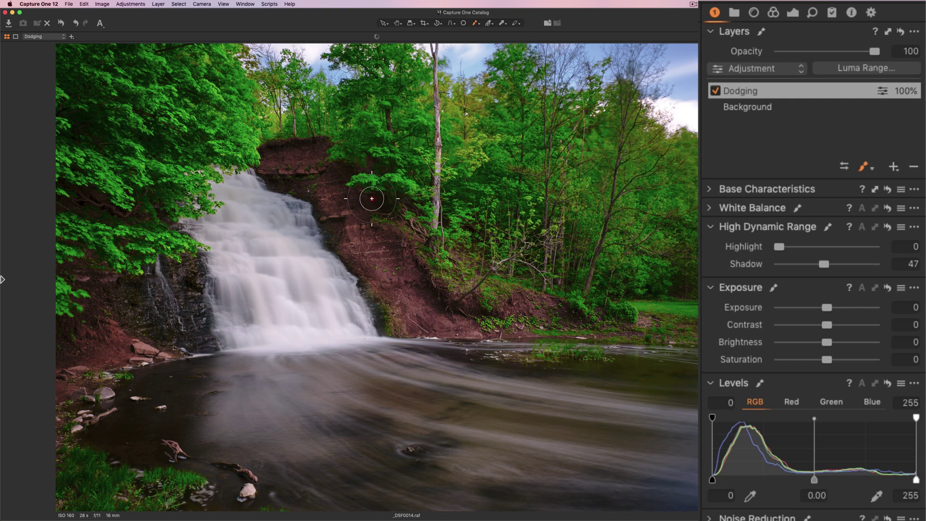
{"action": "left_click_drag", "start_coordinate": [379, 205], "coordinate": [483, 226]}
{"action": "mouse_move", "coordinate": [186, 268]}
{"action": "left_mouse_down"}
{"action": "mouse_move", "coordinate": [138, 276]}
{"action": "mouse_move", "coordinate": [149, 288]}
{"action": "mouse_move", "coordinate": [166, 285]}
{"action": "mouse_move", "coordinate": [171, 314]}
{"action": "mouse_move", "coordinate": [192, 279]}
{"action": "mouse_move", "coordinate": [187, 348]}
{"action": "mouse_move", "coordinate": [200, 293]}
{"action": "mouse_move", "coordinate": [198, 320]}
{"action": "mouse_move", "coordinate": [153, 324]}
{"action": "mouse_move", "coordinate": [161, 303]}
{"action": "left_mouse_up"}
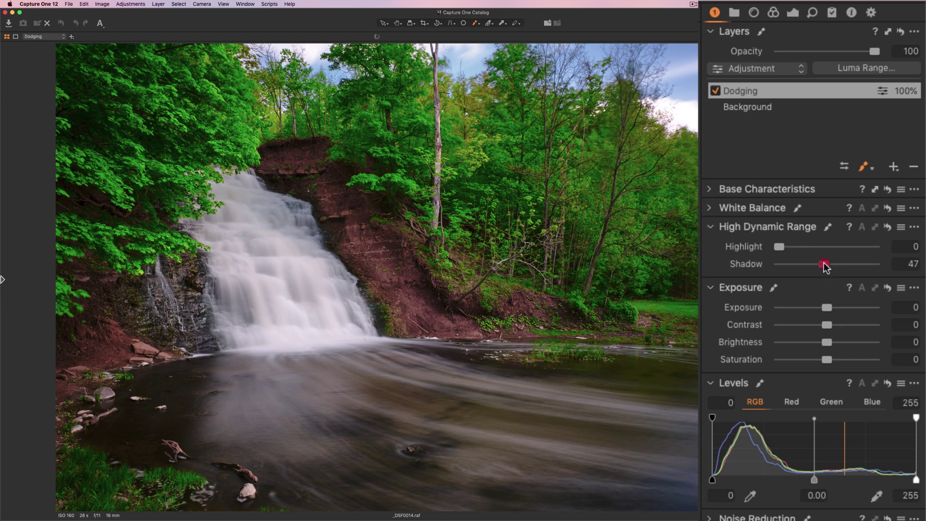
Try a Saturation of -100 on the Dodging layer, and settle on a Saturation of 24
{"action": "left_click", "coordinate": [825, 265]}
{"action": "mouse_move", "coordinate": [826, 359]}
{"action": "left_mouse_down"}
{"action": "mouse_move", "coordinate": [885, 363]}
{"action": "mouse_move", "coordinate": [758, 361]}
{"action": "left_mouse_up"}
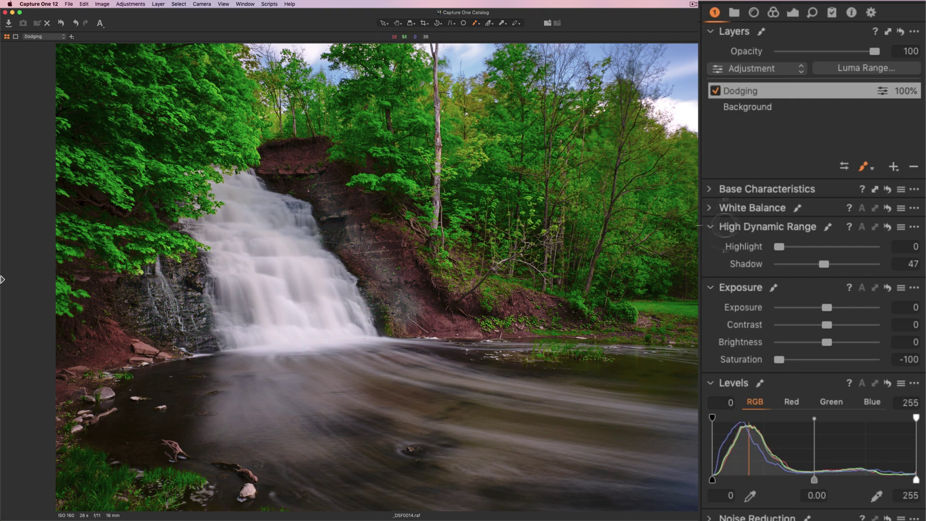
{"action": "left_click_drag", "start_coordinate": [778, 361], "coordinate": [836, 367]}
Show the Dodging mask, brush over the upper rock slope right of the waterfall, and hide the mask again
{"action": "key", "text": "m"}
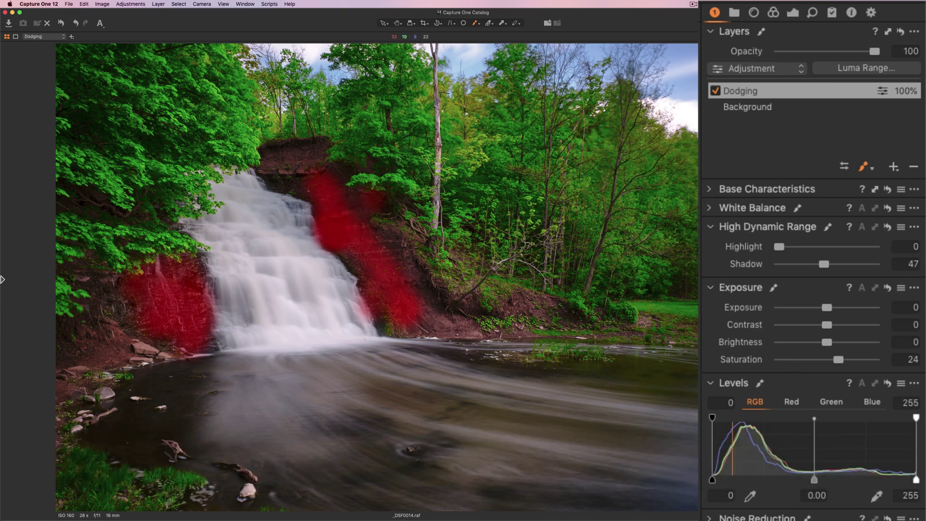
{"action": "left_click_drag", "start_coordinate": [389, 215], "coordinate": [355, 205]}
{"action": "key", "text": "m"}
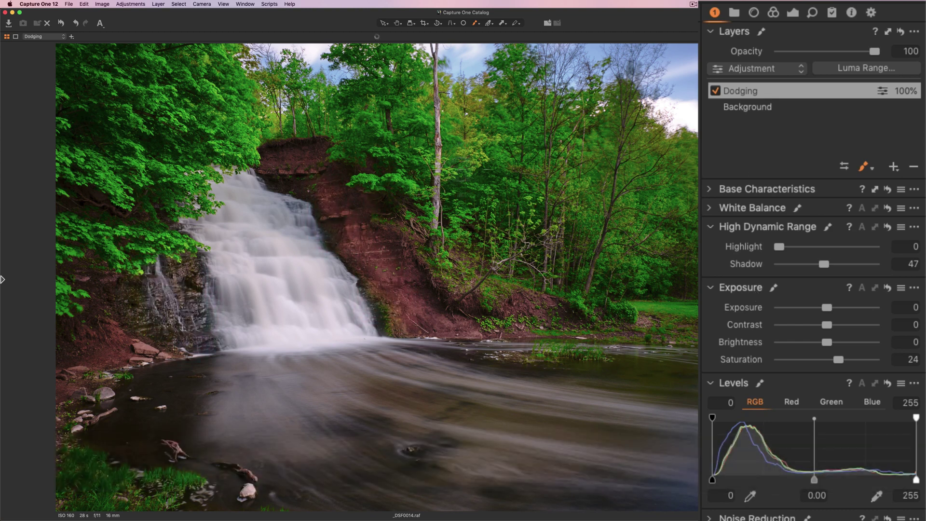
Compare the photo with the Dodging layer off and on, and reduce its Shadow to 33
{"action": "left_click", "coordinate": [715, 91]}
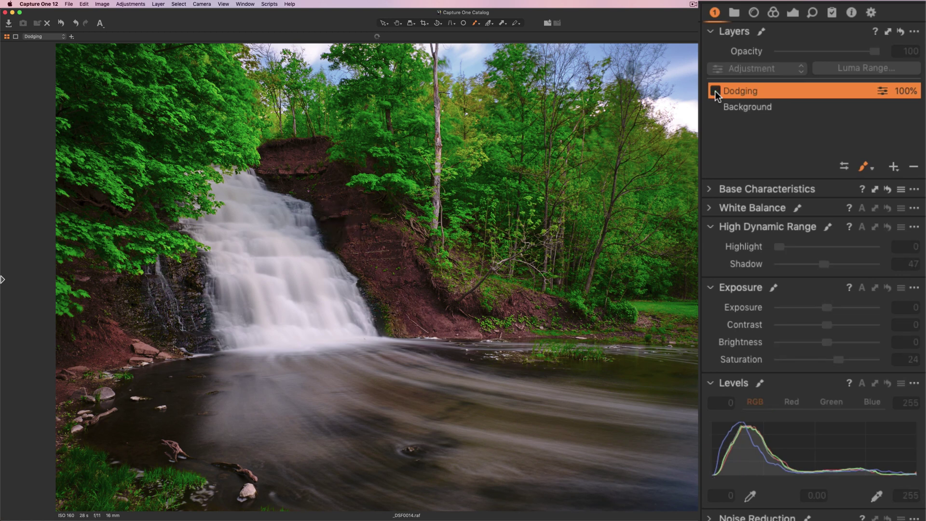
{"action": "left_click", "coordinate": [716, 92]}
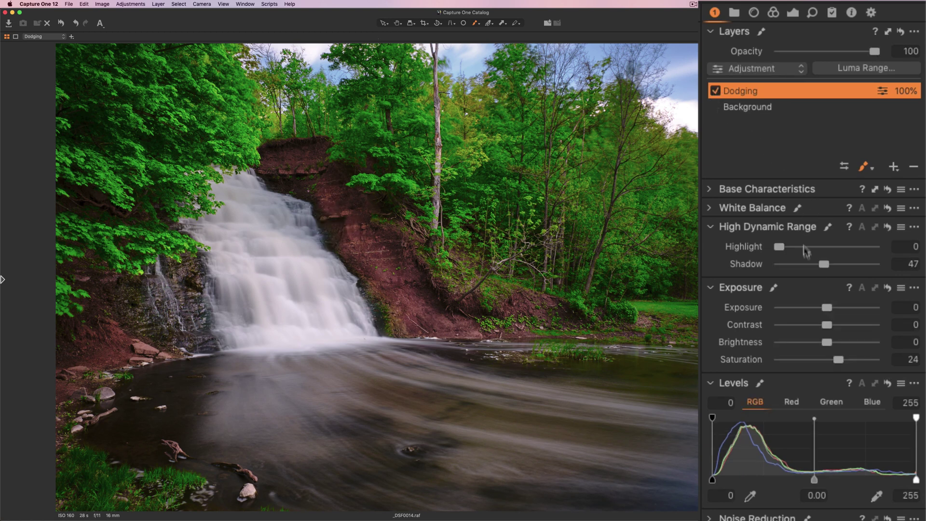
{"action": "left_click_drag", "start_coordinate": [822, 264], "coordinate": [811, 267]}
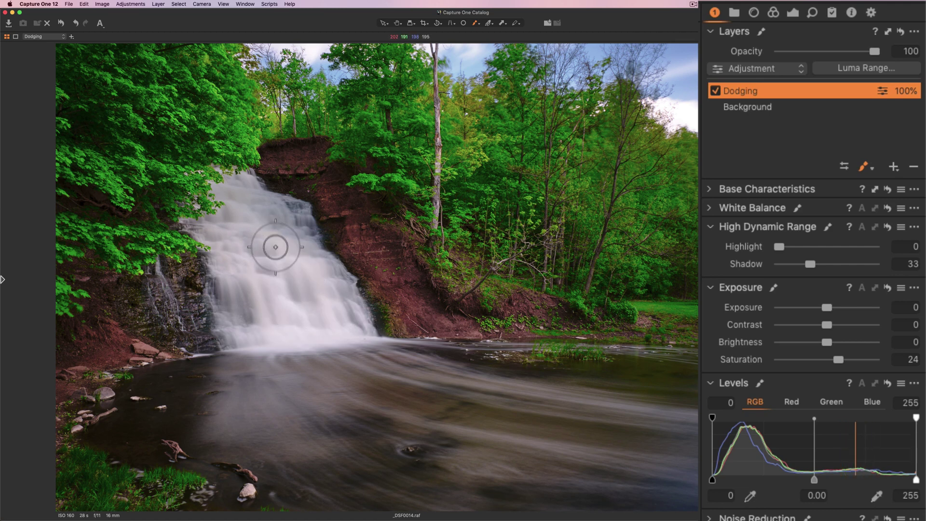
Add a new filled adjustment layer above Dodging and collapse the Exposure, High Dynamic Range and Levels settings
{"action": "left_click", "coordinate": [711, 288]}
{"action": "left_click", "coordinate": [710, 226]}
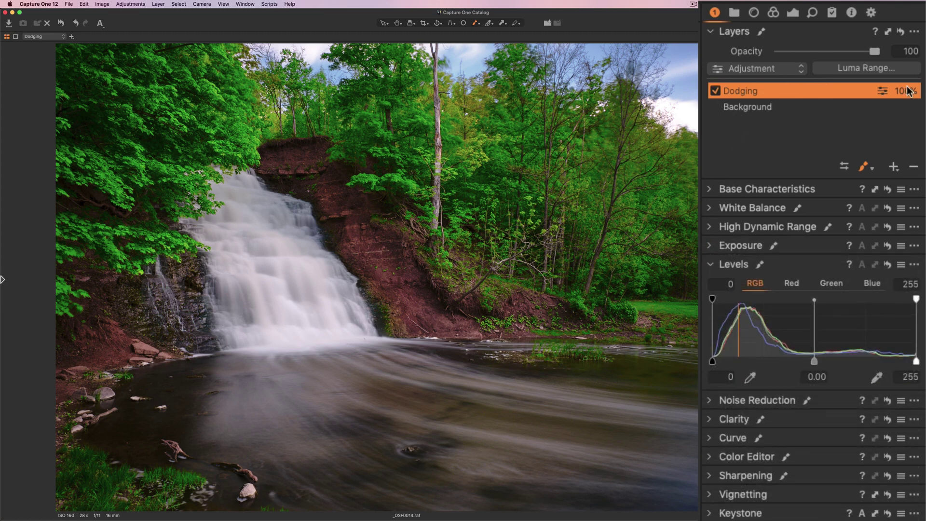
{"action": "left_click", "coordinate": [894, 169]}
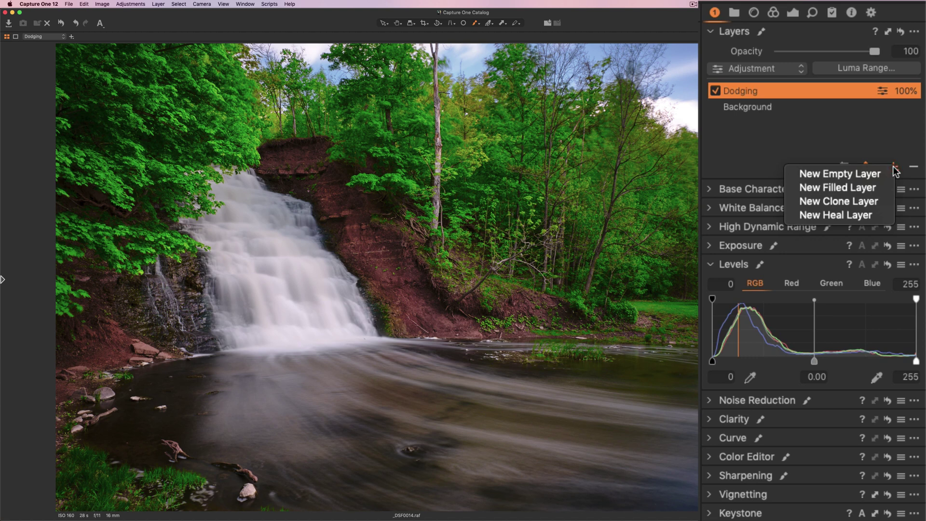
{"action": "left_click", "coordinate": [864, 187]}
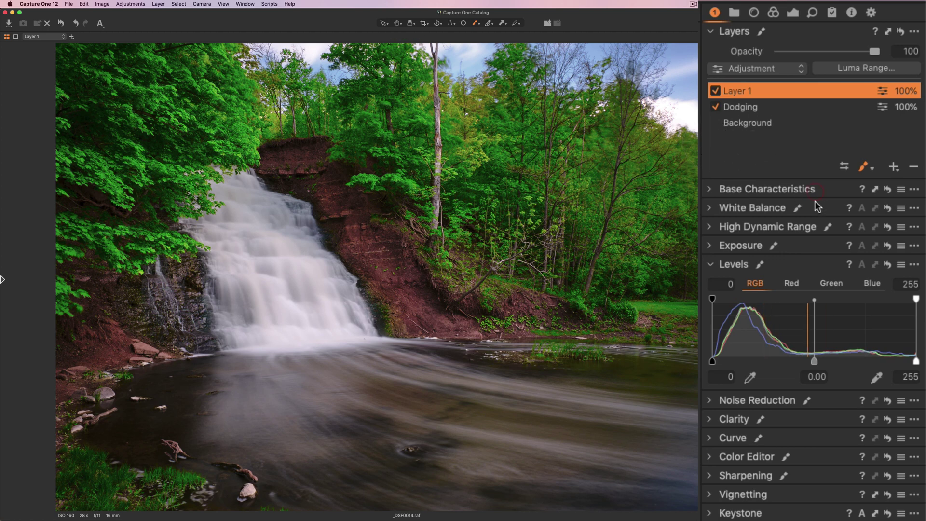
{"action": "left_click", "coordinate": [710, 264]}
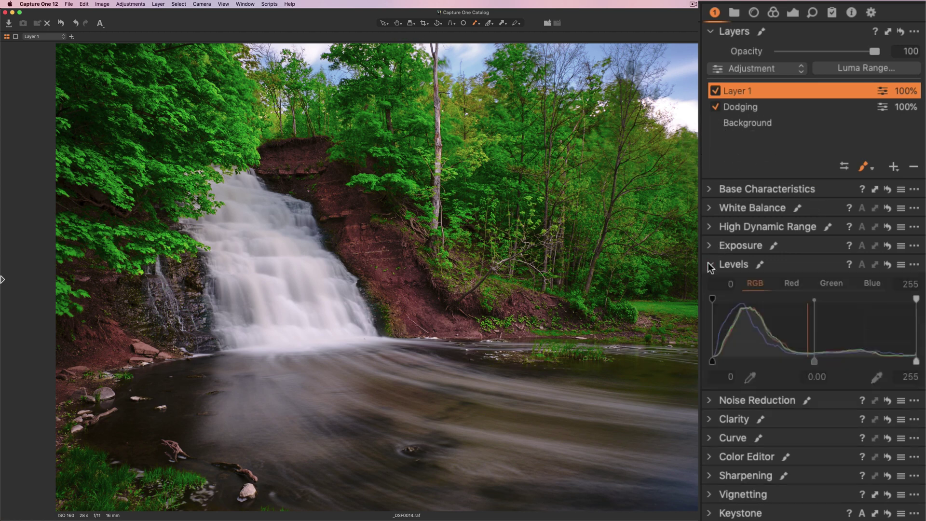
Compare the High Dynamic Range values of the new layer, Dodging and Background, and display the new layer's mask
{"action": "left_click", "coordinate": [709, 226]}
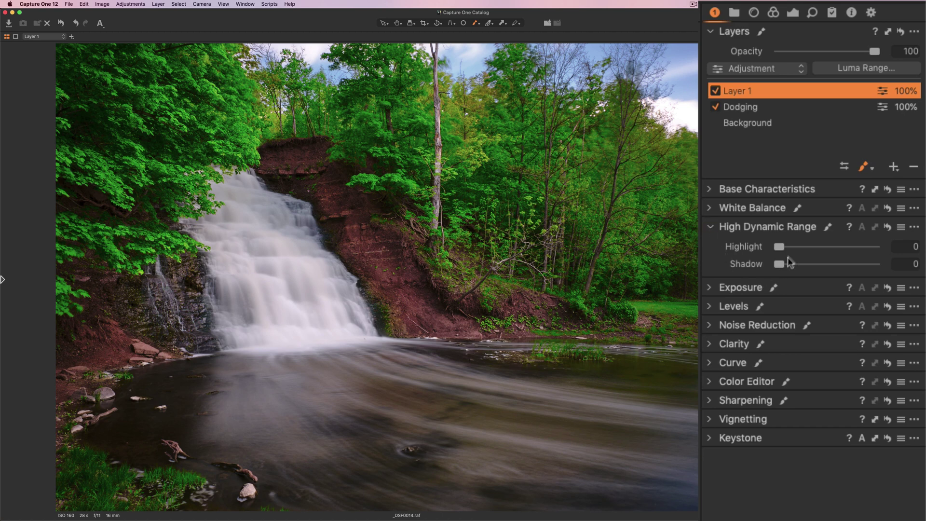
{"action": "left_click", "coordinate": [751, 108]}
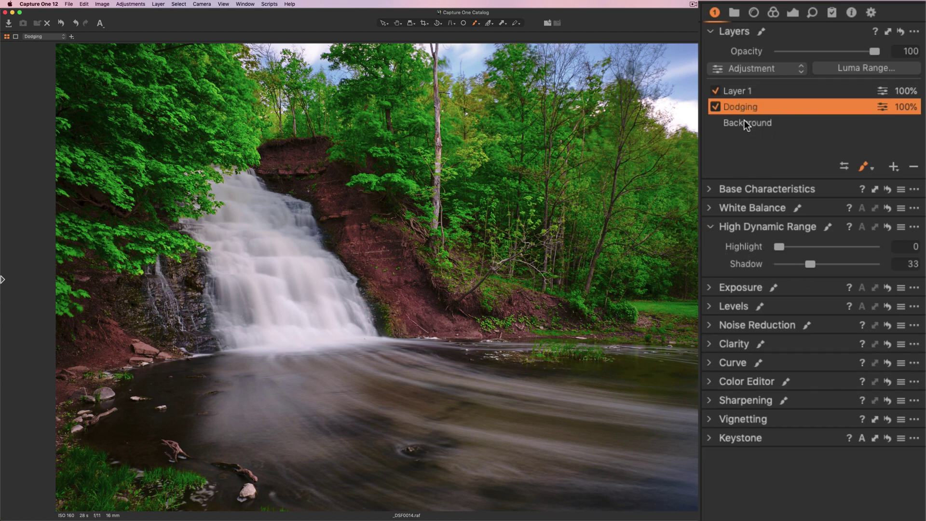
{"action": "left_click", "coordinate": [744, 123]}
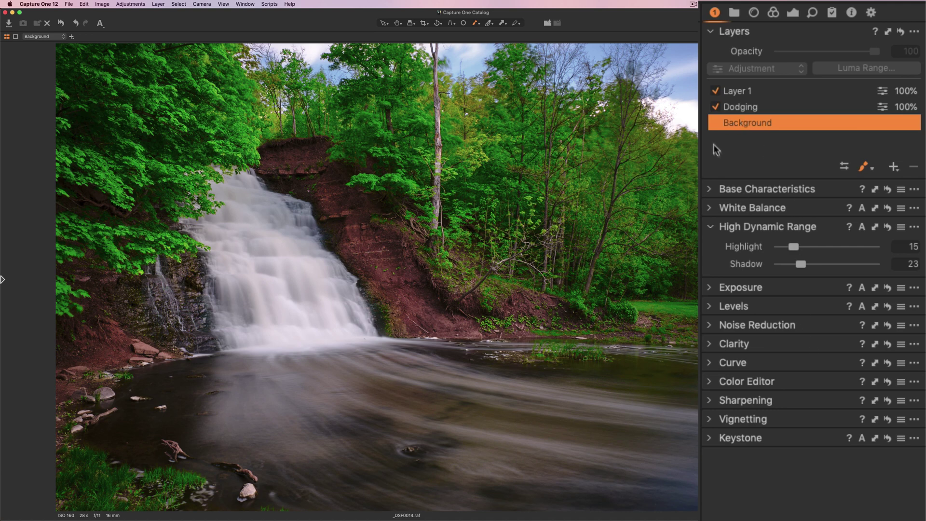
{"action": "left_click", "coordinate": [739, 95]}
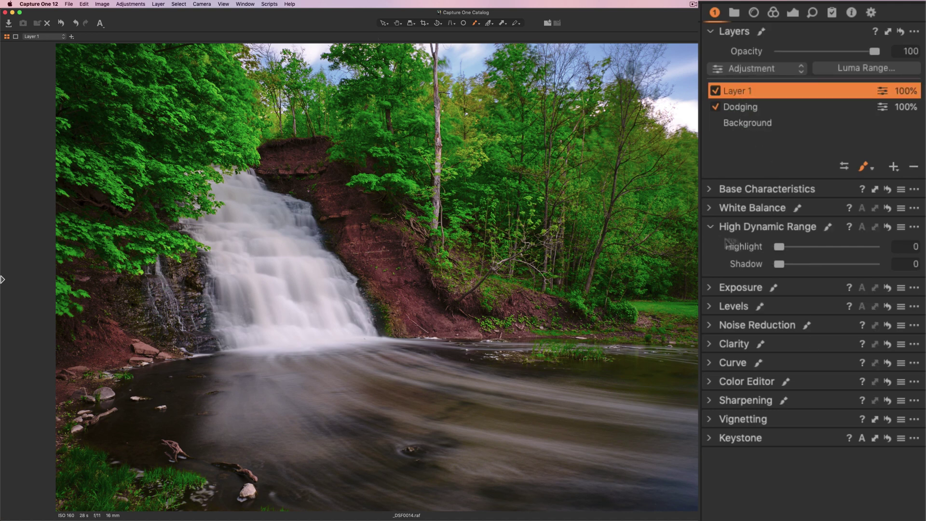
{"action": "left_click", "coordinate": [708, 226]}
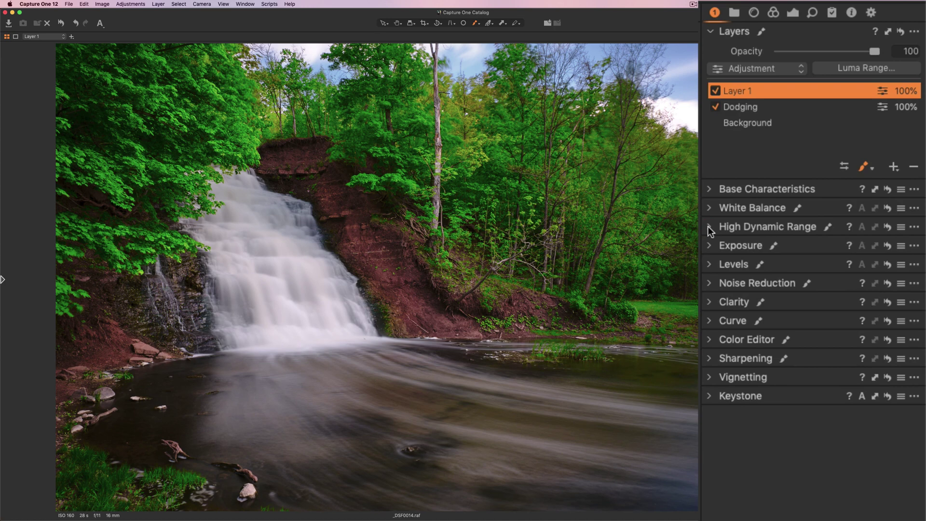
{"action": "key", "text": "m"}
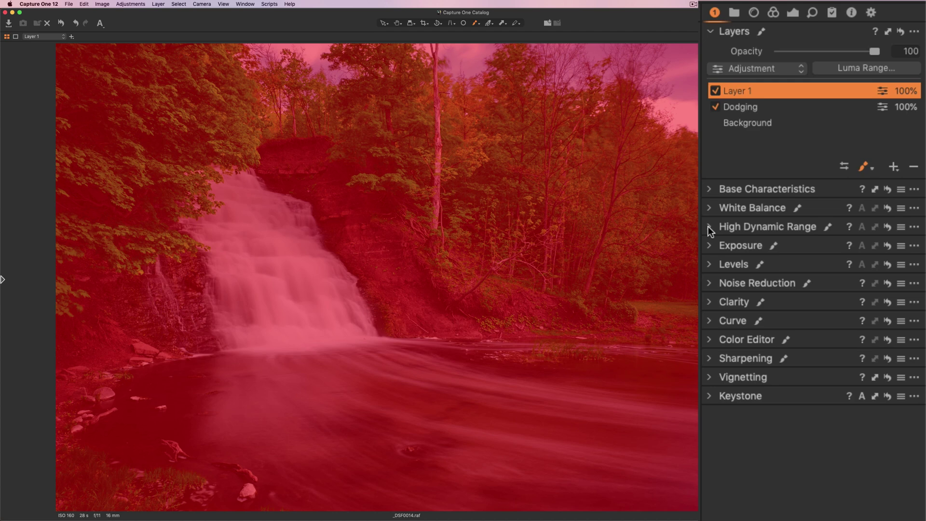
Hide the new layer's mask and set its High Dynamic Range Highlight to 100, comparing the photo with Highlight at 0
{"action": "key", "text": "m"}
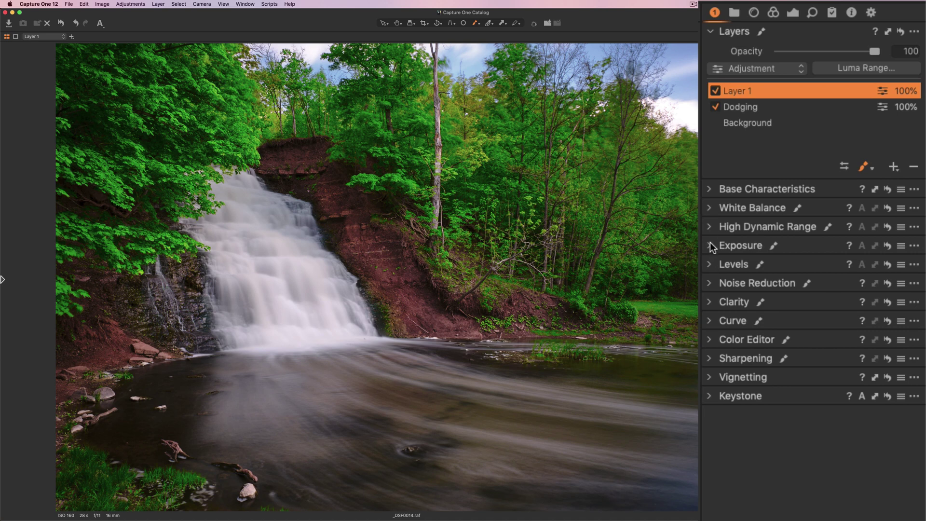
{"action": "left_click", "coordinate": [709, 227]}
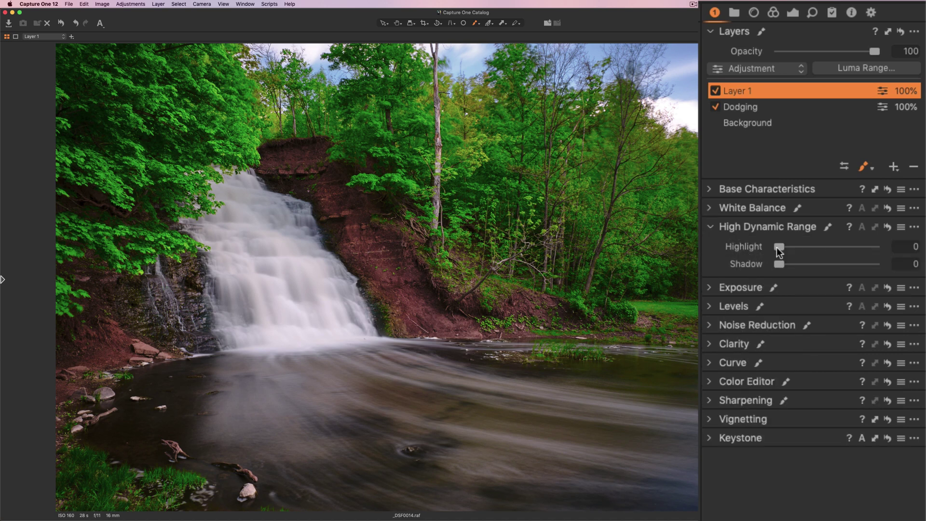
{"action": "left_click_drag", "start_coordinate": [778, 247], "coordinate": [920, 248]}
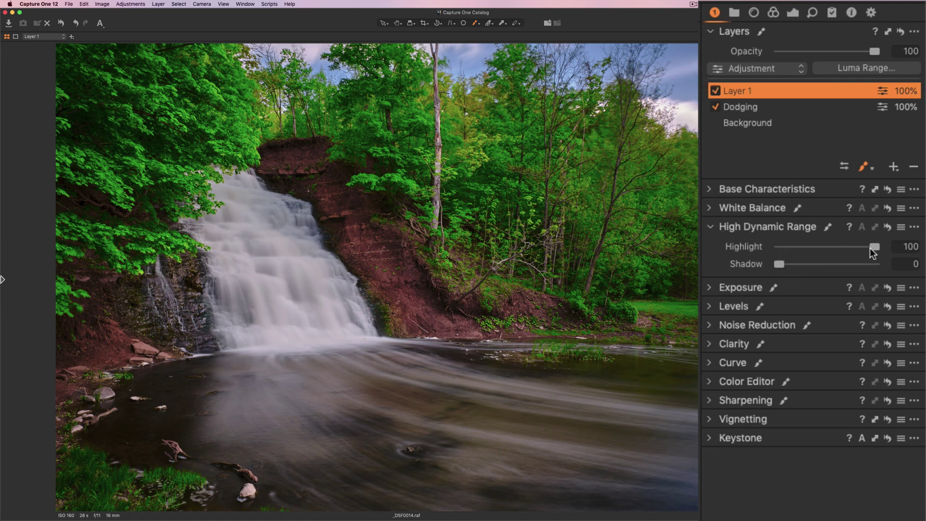
{"action": "left_click_drag", "start_coordinate": [870, 248], "coordinate": [761, 251]}
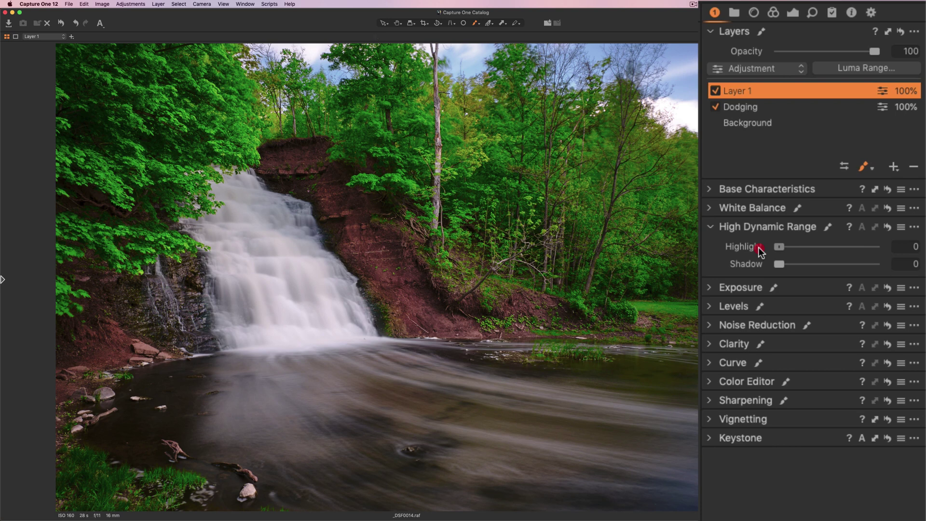
{"action": "key", "text": "super+z"}
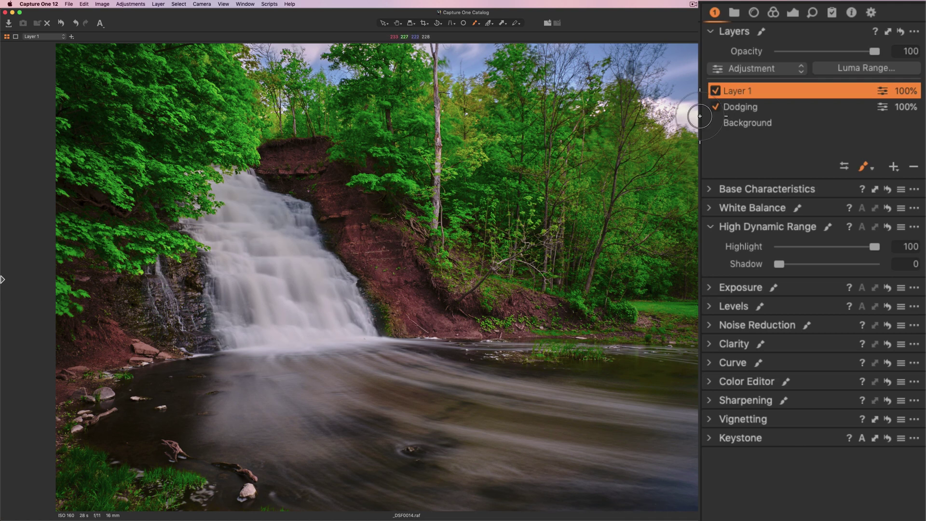
Check the new layer's mask overlay, hide it again, and invert the filled mask
{"action": "key", "text": "m"}
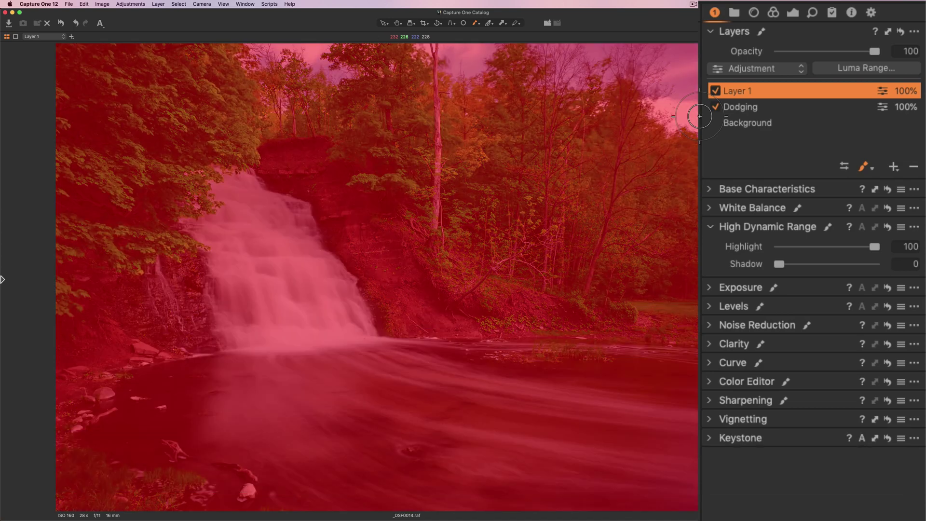
{"action": "key", "text": "m"}
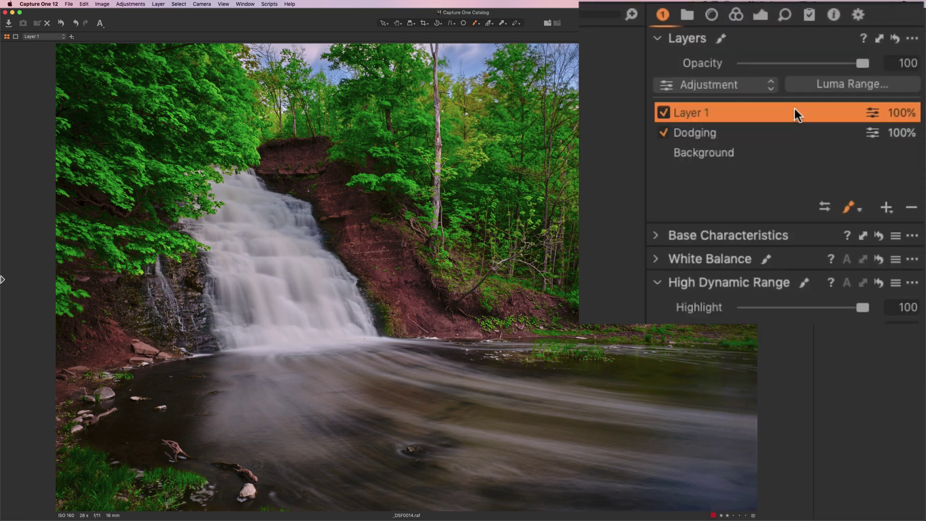
{"action": "right_click", "coordinate": [795, 110]}
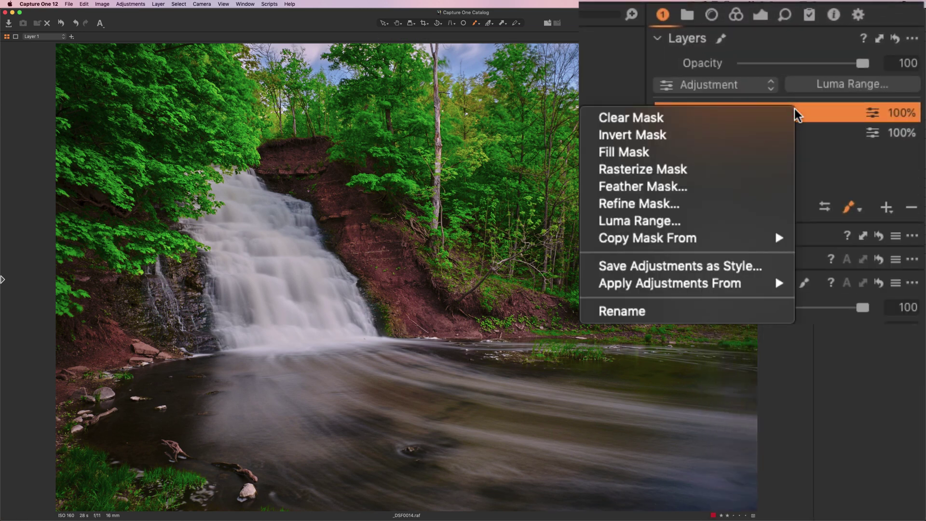
{"action": "left_click", "coordinate": [672, 137]}
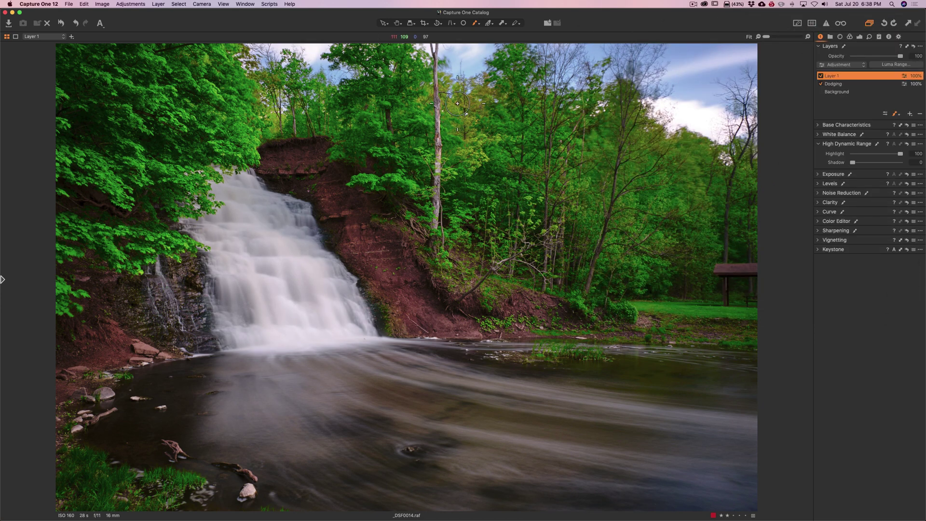
Raise the brush flow and paint the highlight recovery onto the waterfall on the new layer
{"action": "key", "text": "super+equal"}
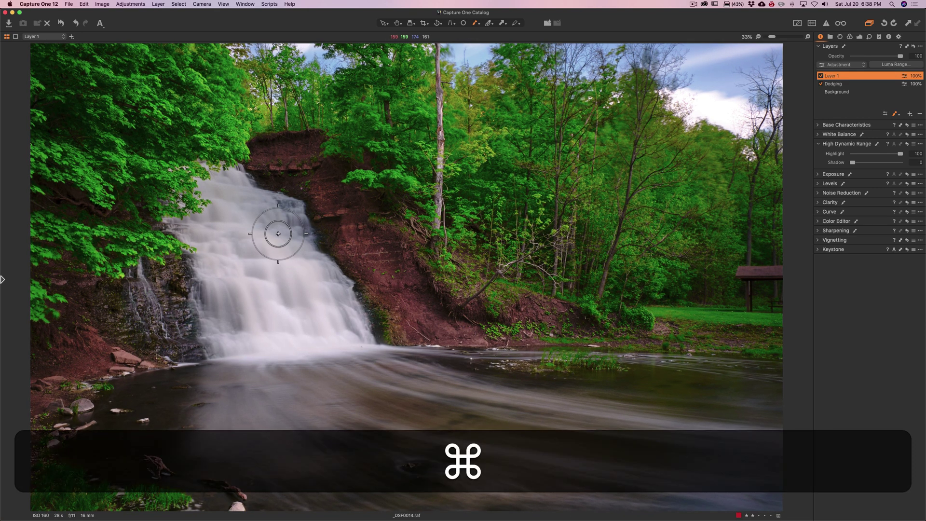
{"action": "key", "text": "super+0"}
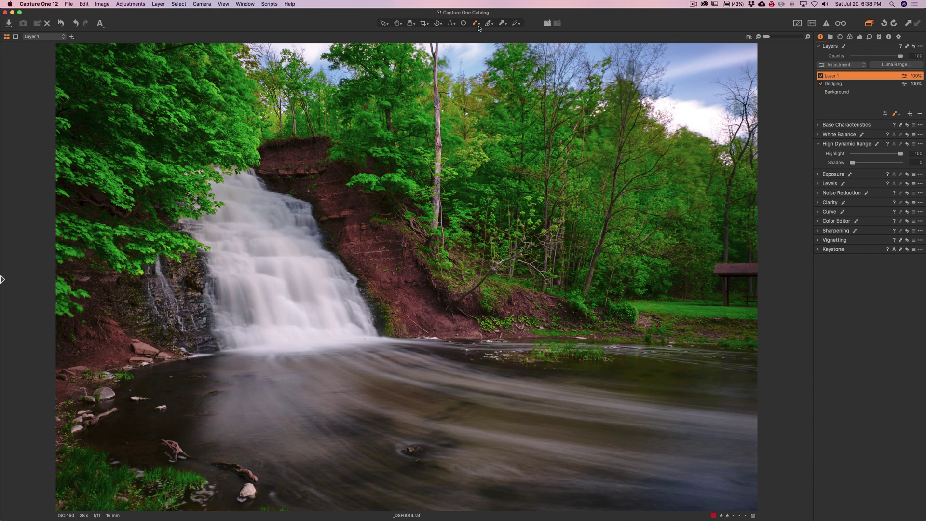
{"action": "right_click", "coordinate": [263, 220]}
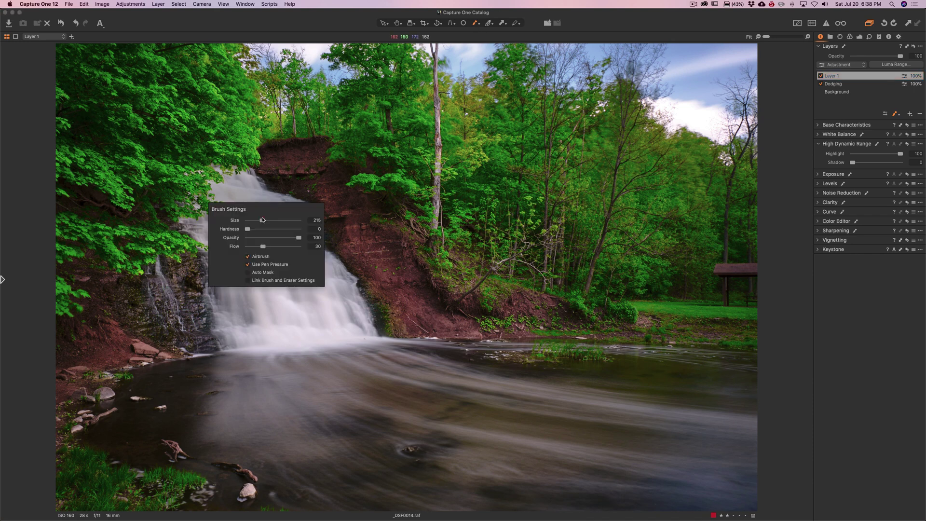
{"action": "left_click_drag", "start_coordinate": [263, 247], "coordinate": [298, 246]}
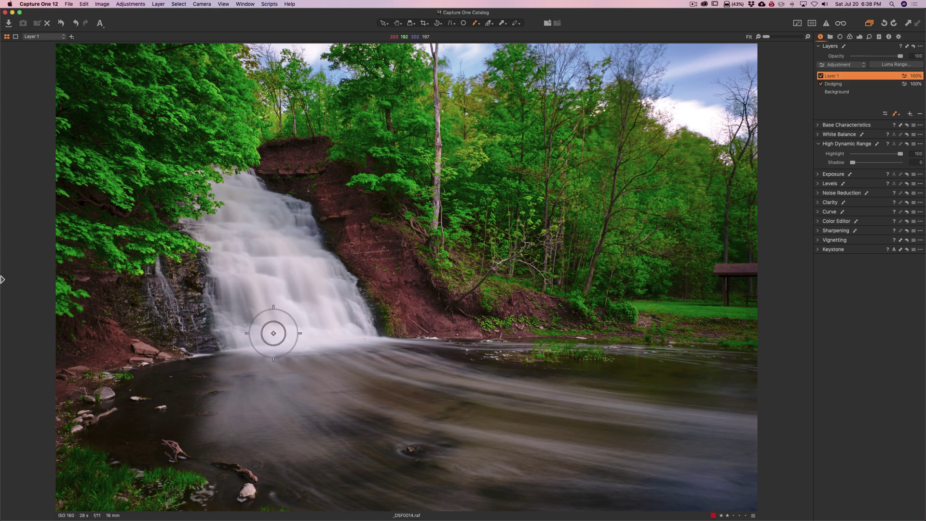
{"action": "mouse_move", "coordinate": [275, 331]}
{"action": "left_mouse_down"}
{"action": "mouse_move", "coordinate": [233, 234]}
{"action": "mouse_move", "coordinate": [248, 311]}
{"action": "mouse_move", "coordinate": [236, 276]}
{"action": "mouse_move", "coordinate": [251, 327]}
{"action": "mouse_move", "coordinate": [245, 182]}
{"action": "mouse_move", "coordinate": [262, 226]}
{"action": "mouse_move", "coordinate": [322, 292]}
{"action": "mouse_move", "coordinate": [293, 235]}
{"action": "mouse_move", "coordinate": [341, 311]}
{"action": "mouse_move", "coordinate": [282, 325]}
{"action": "mouse_move", "coordinate": [387, 333]}
{"action": "mouse_move", "coordinate": [316, 330]}
{"action": "mouse_move", "coordinate": [289, 229]}
{"action": "mouse_move", "coordinate": [239, 229]}
{"action": "mouse_move", "coordinate": [262, 297]}
{"action": "mouse_move", "coordinate": [237, 341]}
{"action": "mouse_move", "coordinate": [344, 341]}
{"action": "mouse_move", "coordinate": [285, 230]}
{"action": "mouse_move", "coordinate": [292, 223]}
{"action": "mouse_move", "coordinate": [244, 193]}
{"action": "mouse_move", "coordinate": [224, 240]}
{"action": "mouse_move", "coordinate": [218, 307]}
{"action": "mouse_move", "coordinate": [338, 328]}
{"action": "mouse_move", "coordinate": [282, 277]}
{"action": "mouse_move", "coordinate": [232, 184]}
{"action": "mouse_move", "coordinate": [312, 294]}
{"action": "mouse_move", "coordinate": [331, 308]}
{"action": "mouse_move", "coordinate": [343, 289]}
{"action": "left_mouse_up"}
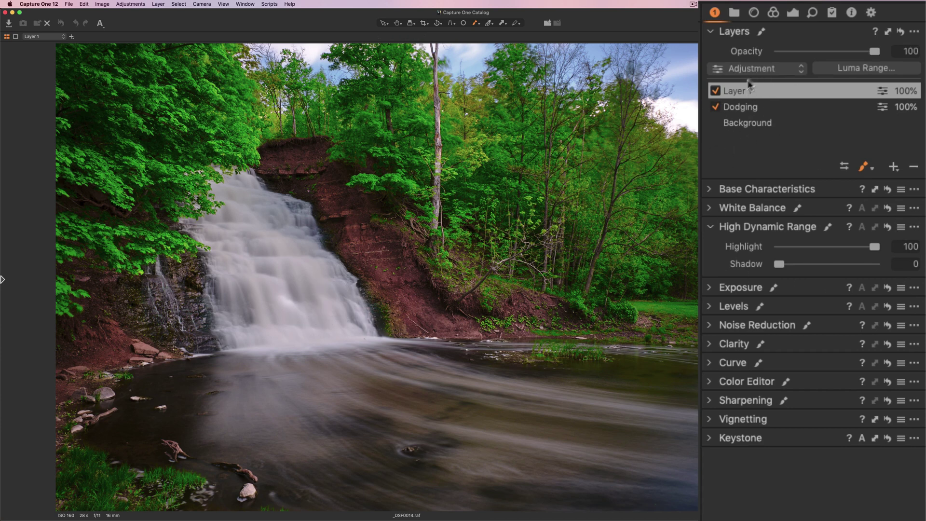
Rename the new adjustment layer as Burning
{"action": "double_click", "coordinate": [736, 92]}
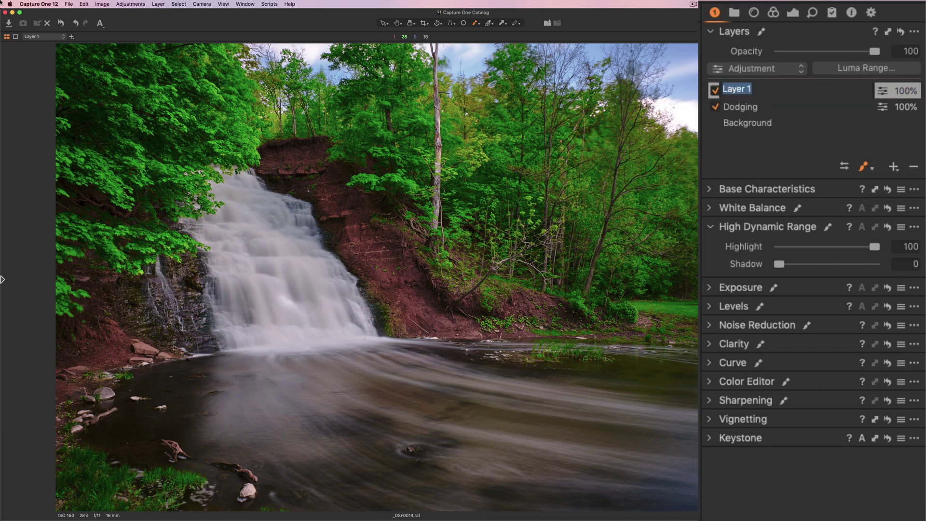
{"action": "type", "text": "Burnin"}
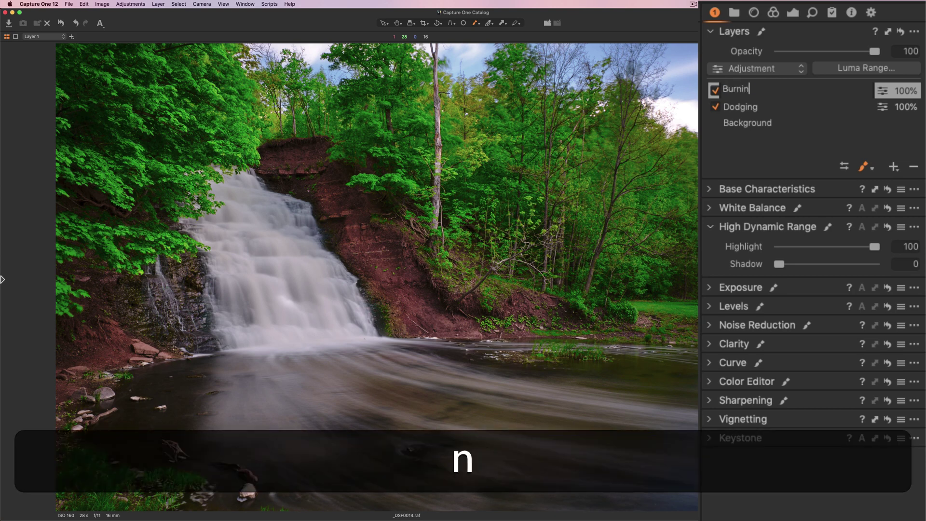
{"action": "type", "text": "g"}
{"action": "key", "text": "Return"}
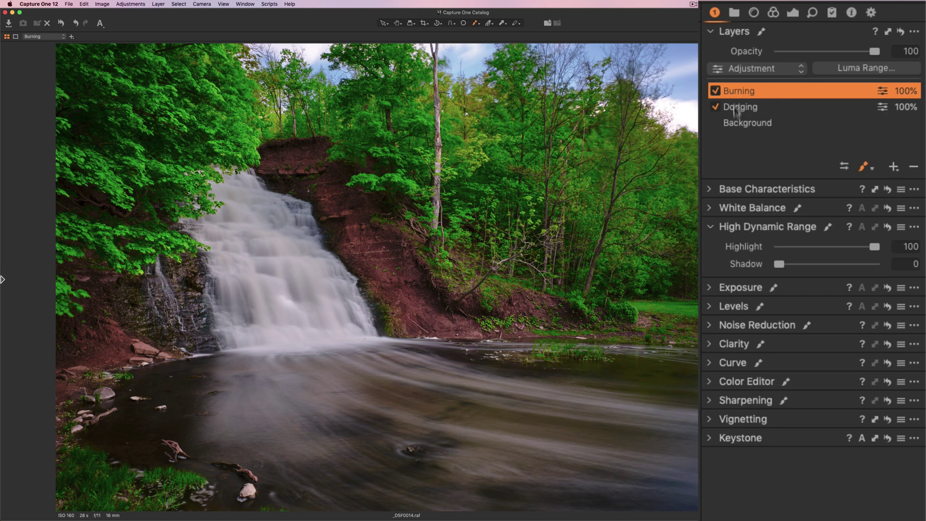
Set the Vignetting amount to -0.41 on the Background layer with the Elliptic on Crop method, and reselect the Burning layer
{"action": "left_click", "coordinate": [709, 419]}
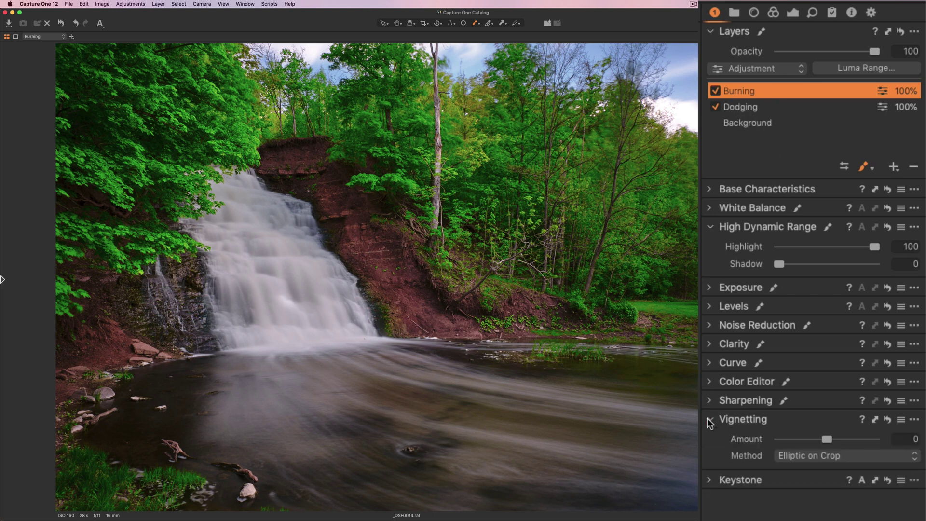
{"action": "mouse_move", "coordinate": [826, 439]}
{"action": "left_mouse_down"}
{"action": "mouse_move", "coordinate": [812, 439]}
{"action": "mouse_move", "coordinate": [826, 439]}
{"action": "left_mouse_up"}
{"action": "left_click", "coordinate": [749, 122]}
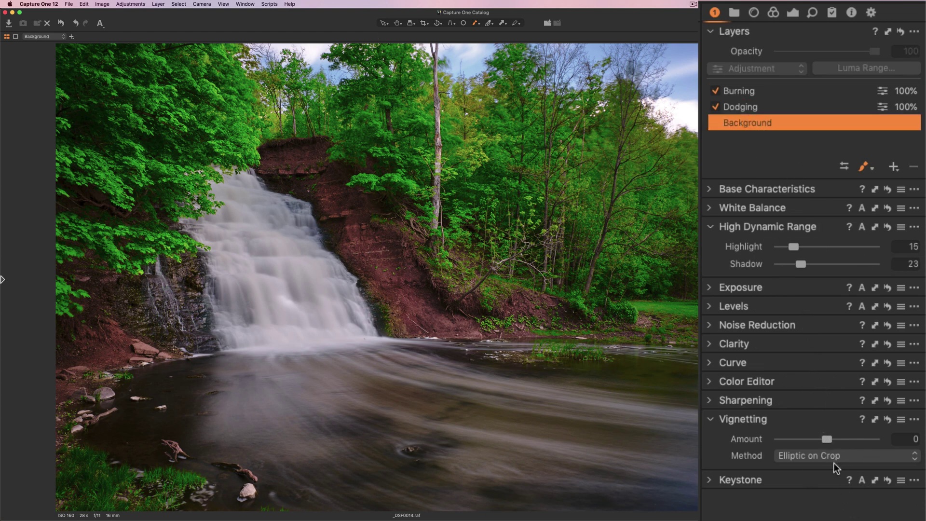
{"action": "left_click_drag", "start_coordinate": [826, 438], "coordinate": [820, 438]}
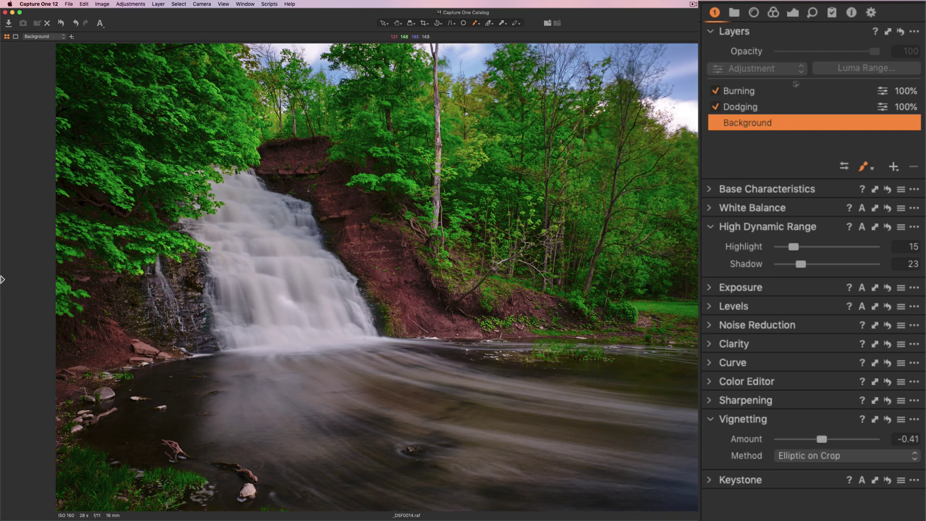
{"action": "left_click", "coordinate": [750, 92]}
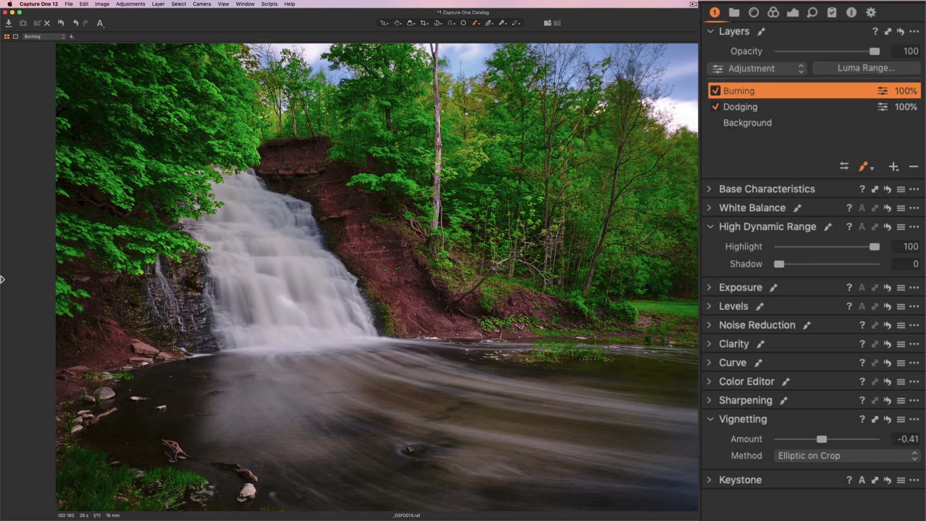
Compare the original photo with the edited version several times, ending with all adjustments restored
{"action": "key", "text": "alt"}
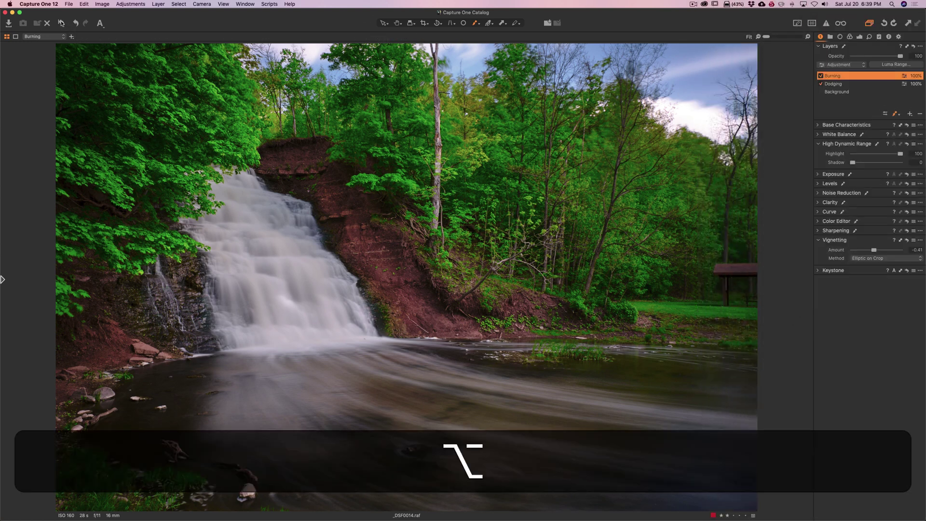
{"action": "left_click", "coordinate": [61, 23], "text": "alt"}
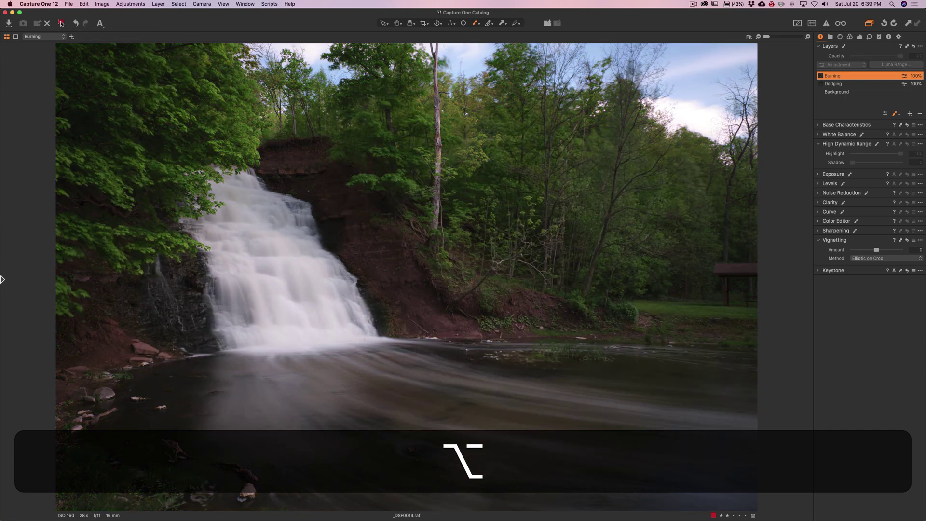
{"action": "left_click", "coordinate": [61, 23], "text": "alt"}
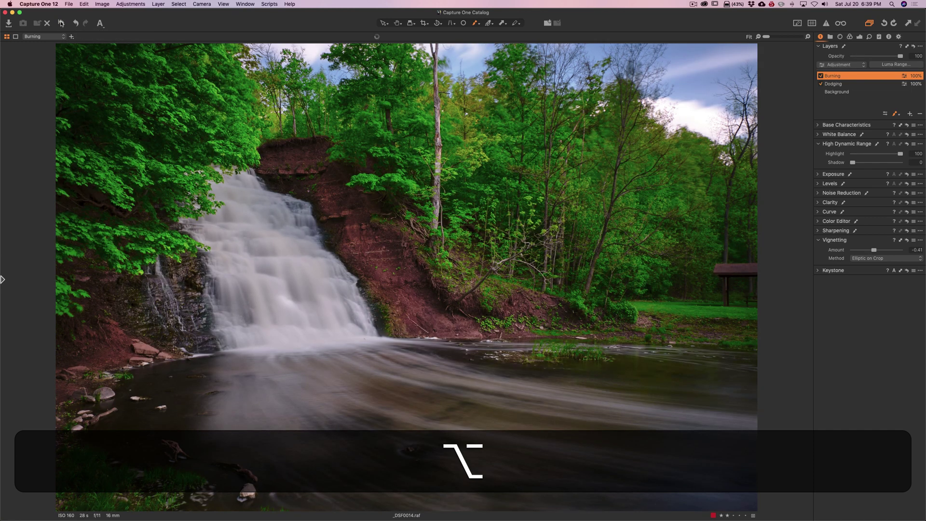
{"action": "left_click", "coordinate": [61, 22], "text": "alt"}
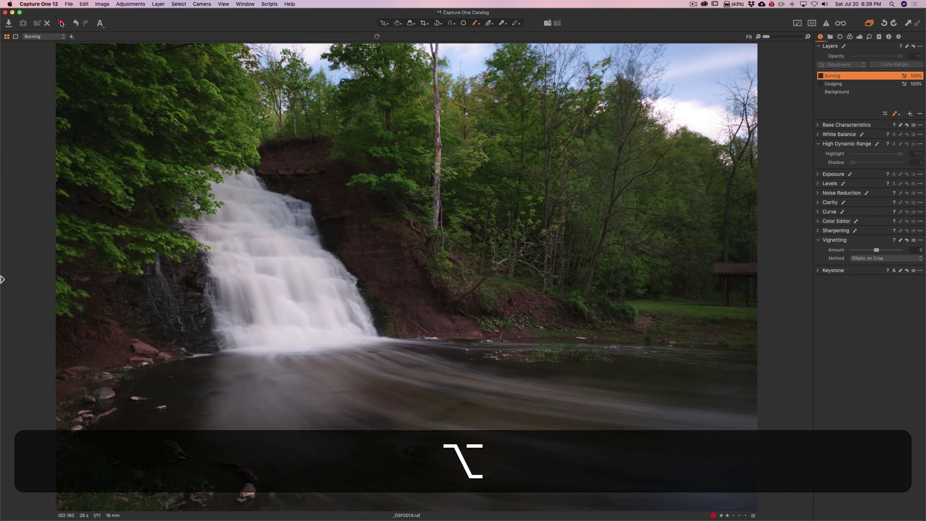
{"action": "left_click", "coordinate": [61, 23], "text": "alt"}
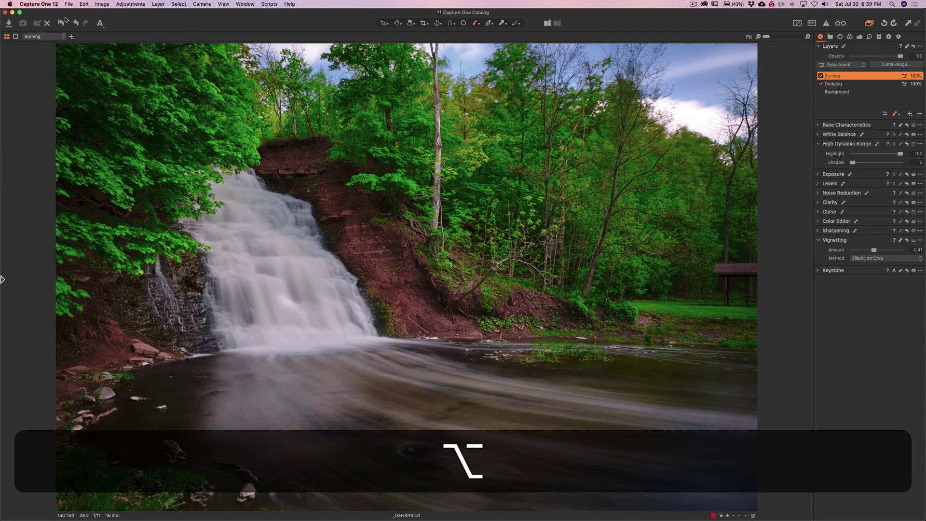
{"action": "left_click", "coordinate": [61, 23], "text": "alt"}
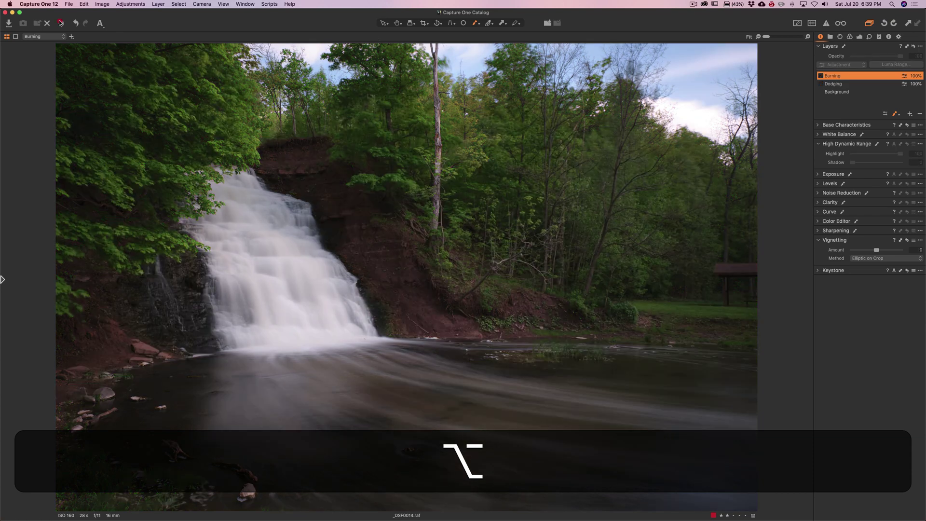
{"action": "left_click", "coordinate": [60, 23], "text": "alt"}
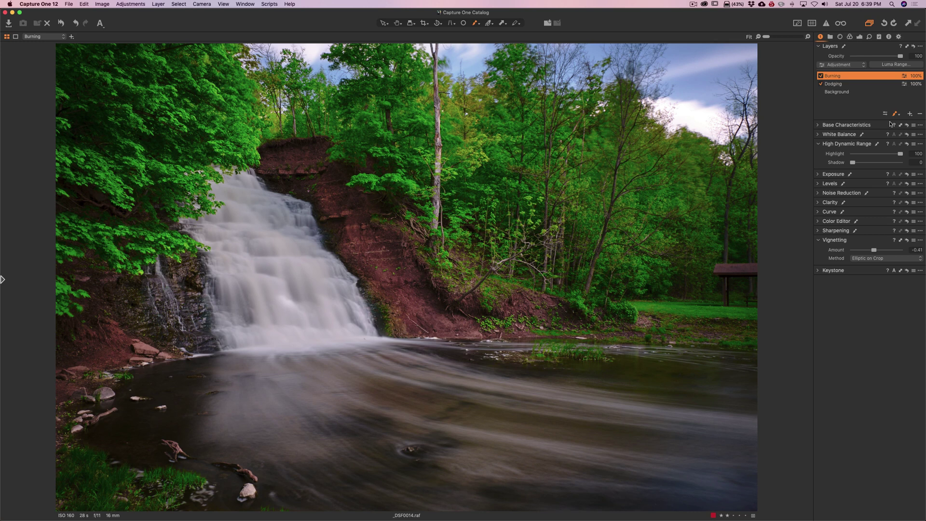
{"action": "right_click", "coordinate": [870, 78]}
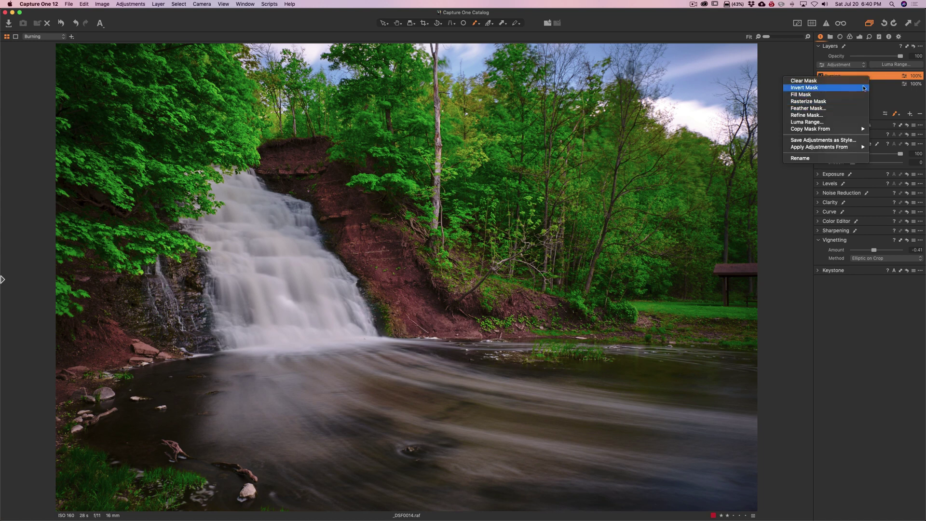
{"action": "left_click", "coordinate": [887, 77]}
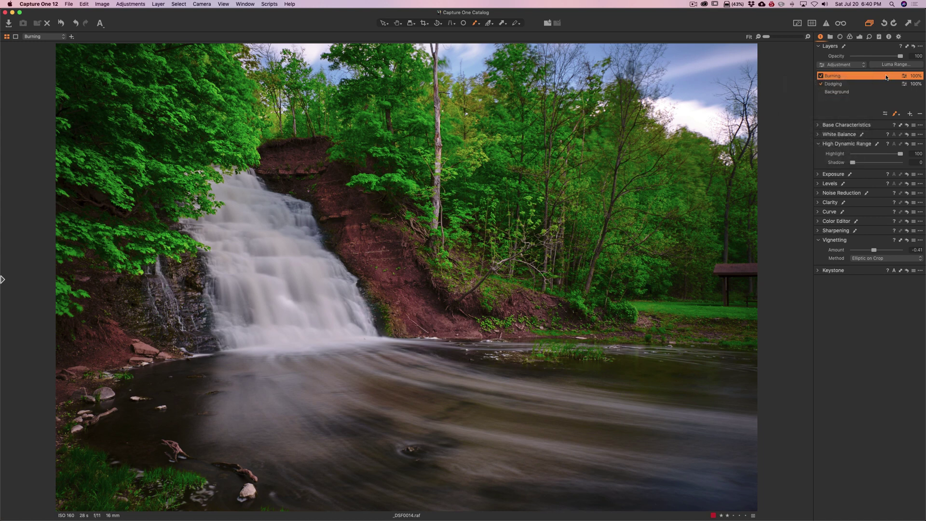